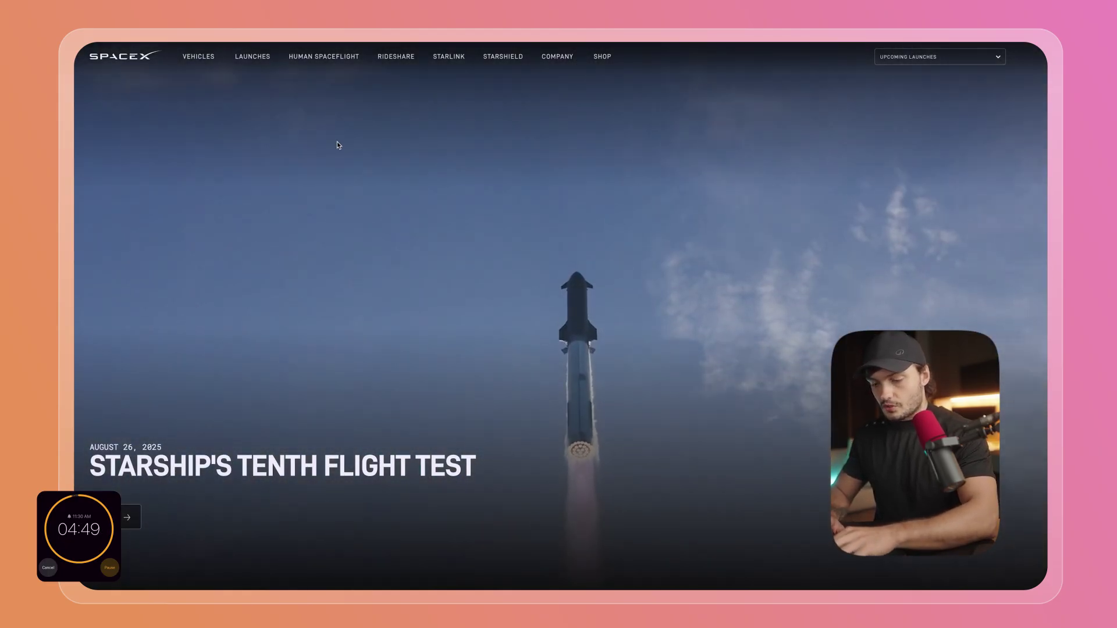
Copy the SpaceX home, Starship, Dragon, Falcon 9, Falcon Heavy and Human Spaceflight page URLs
{"action": "key", "text": "super+shift+c"}
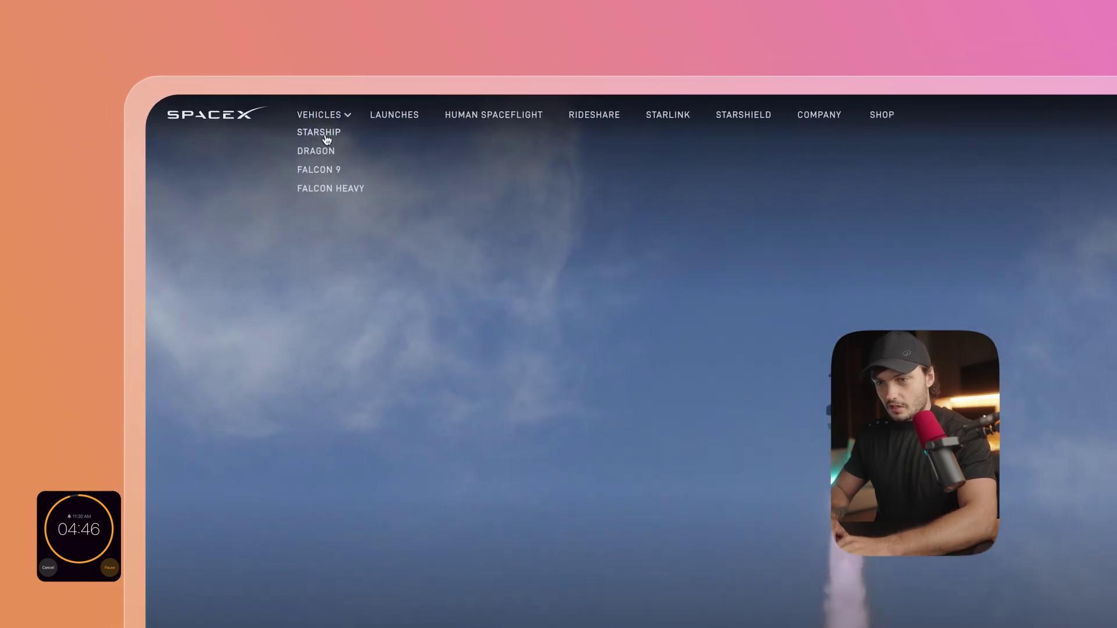
{"action": "left_click", "coordinate": [198, 68]}
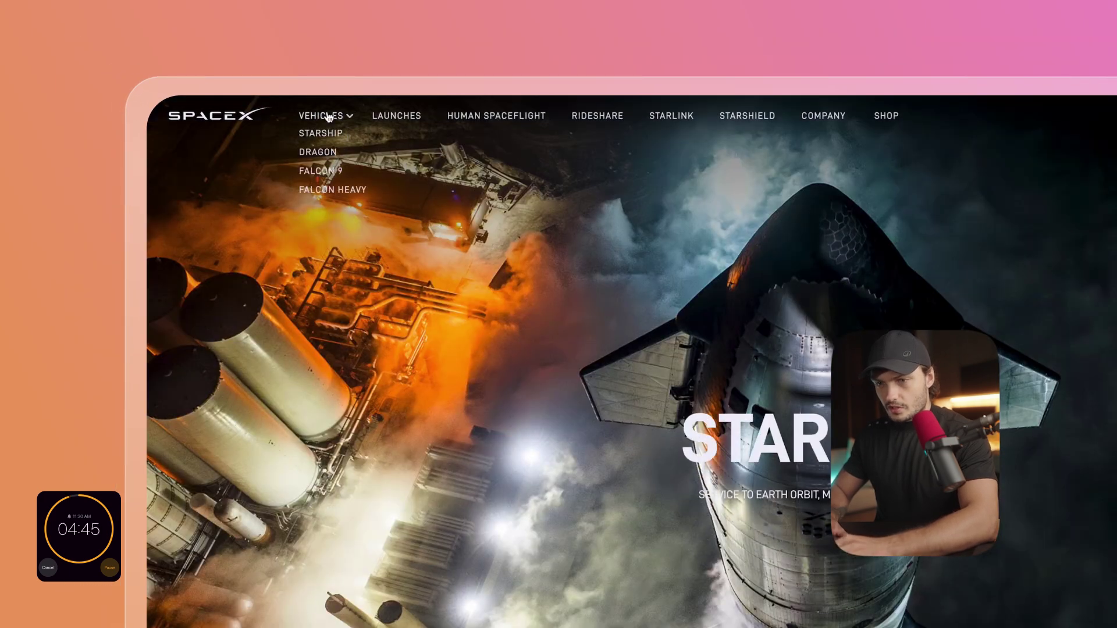
{"action": "left_click", "coordinate": [319, 153]}
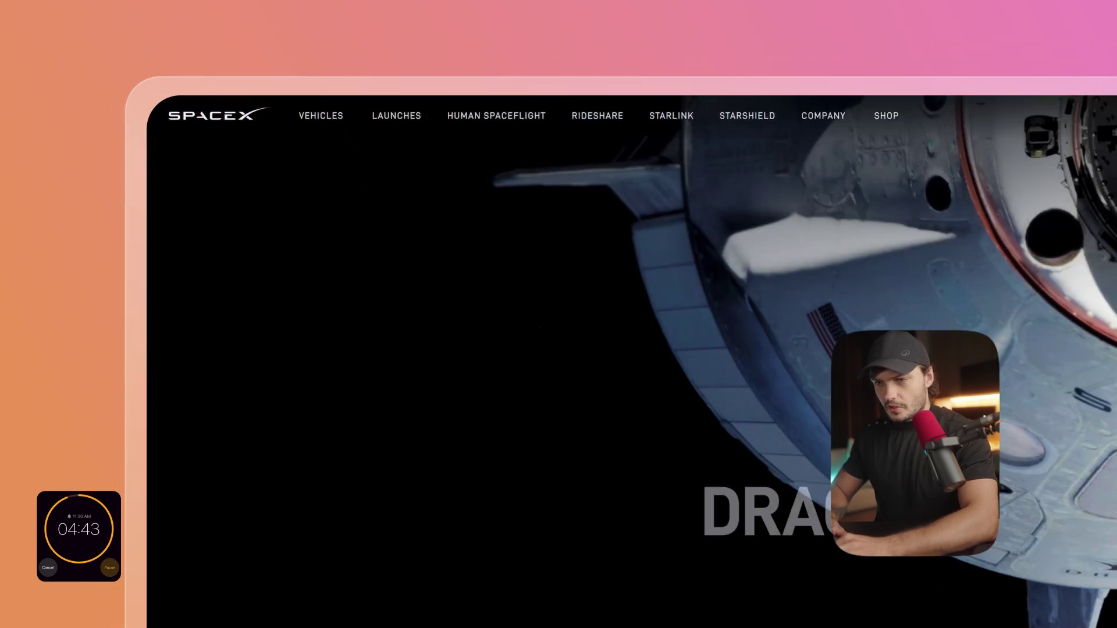
{"action": "left_click", "coordinate": [329, 172]}
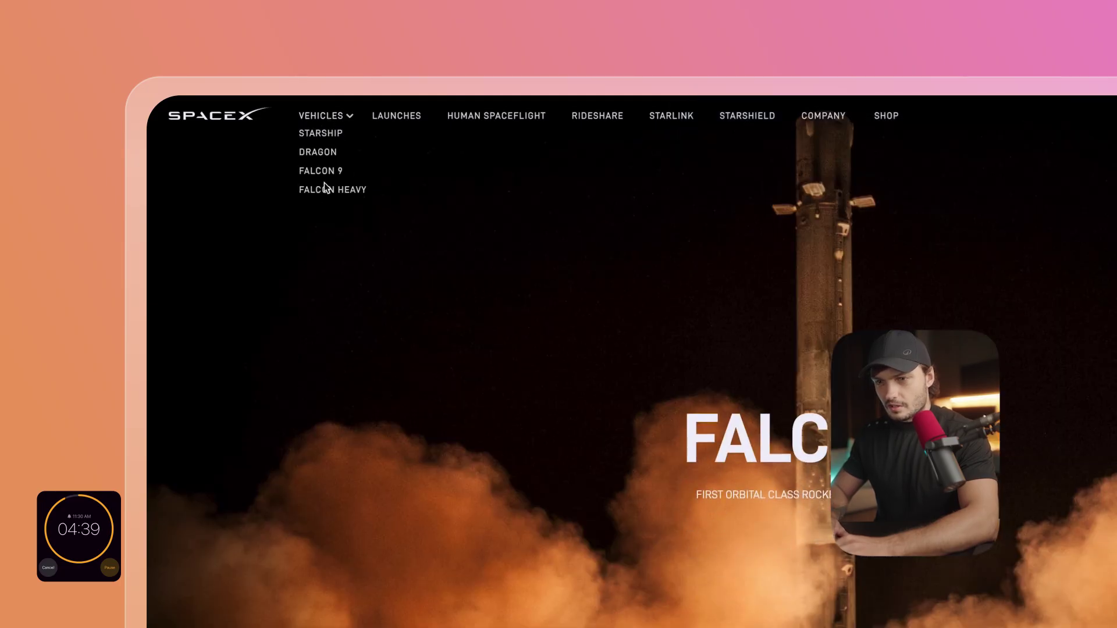
{"action": "left_click", "coordinate": [323, 188]}
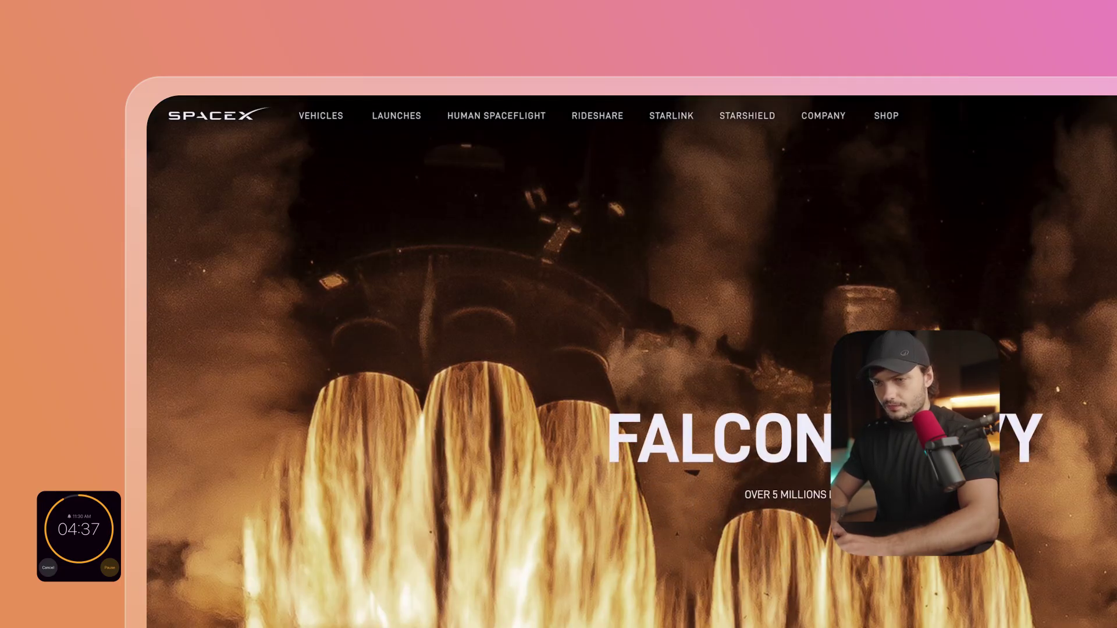
{"action": "left_click", "coordinate": [493, 120]}
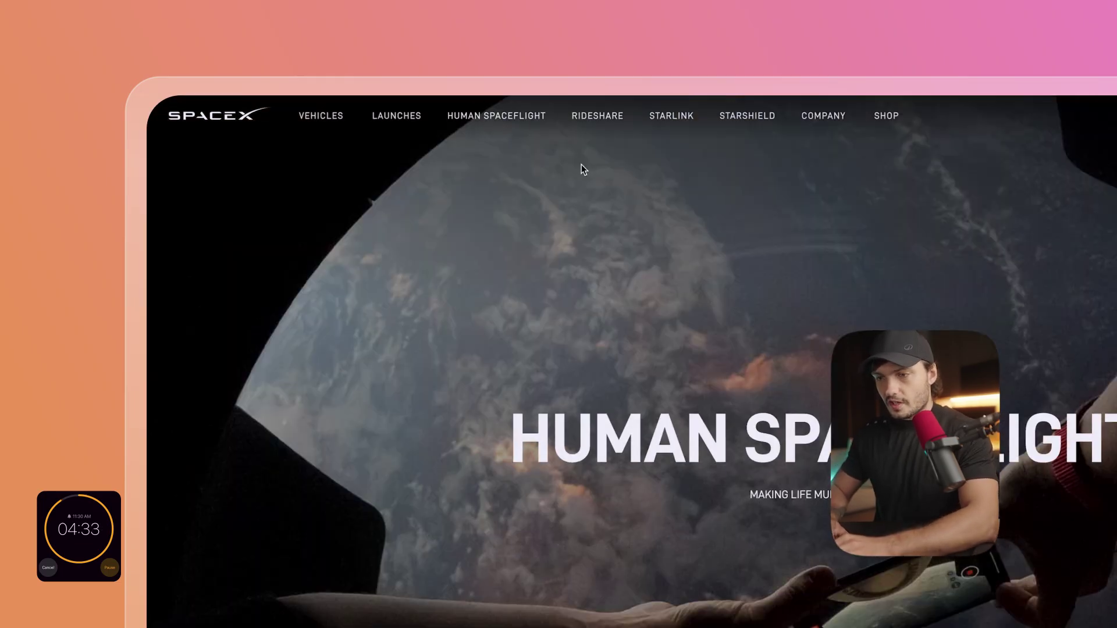
Copy the Starlink, Starshield, Mission, Careers and Updates page URLs into Paste Stack
{"action": "left_click", "coordinate": [676, 119]}
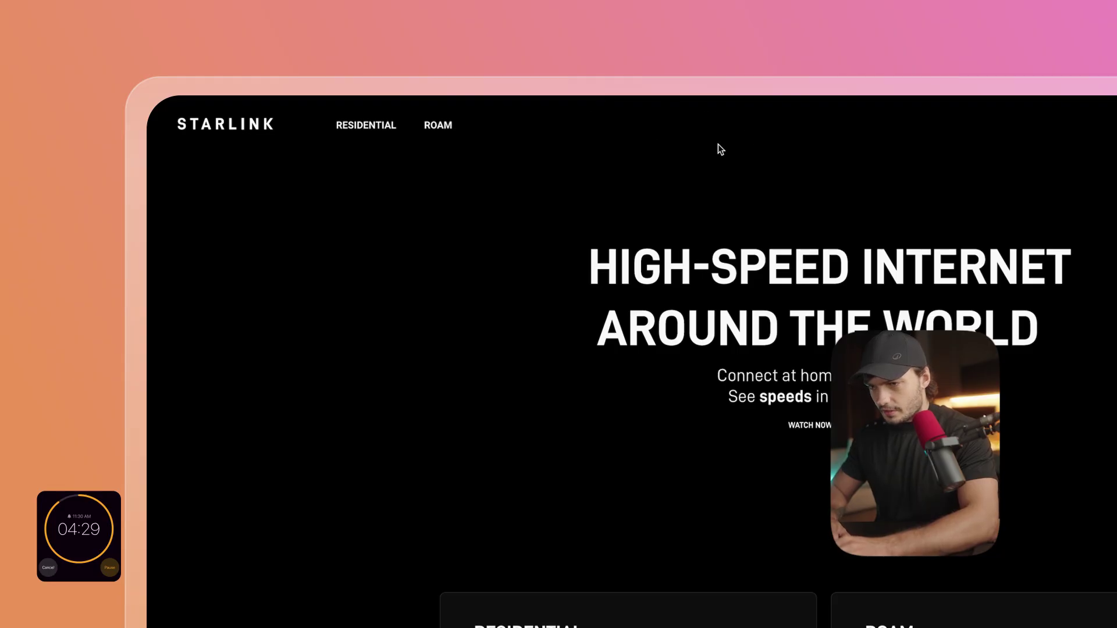
{"action": "key", "text": "super+bracketleft"}
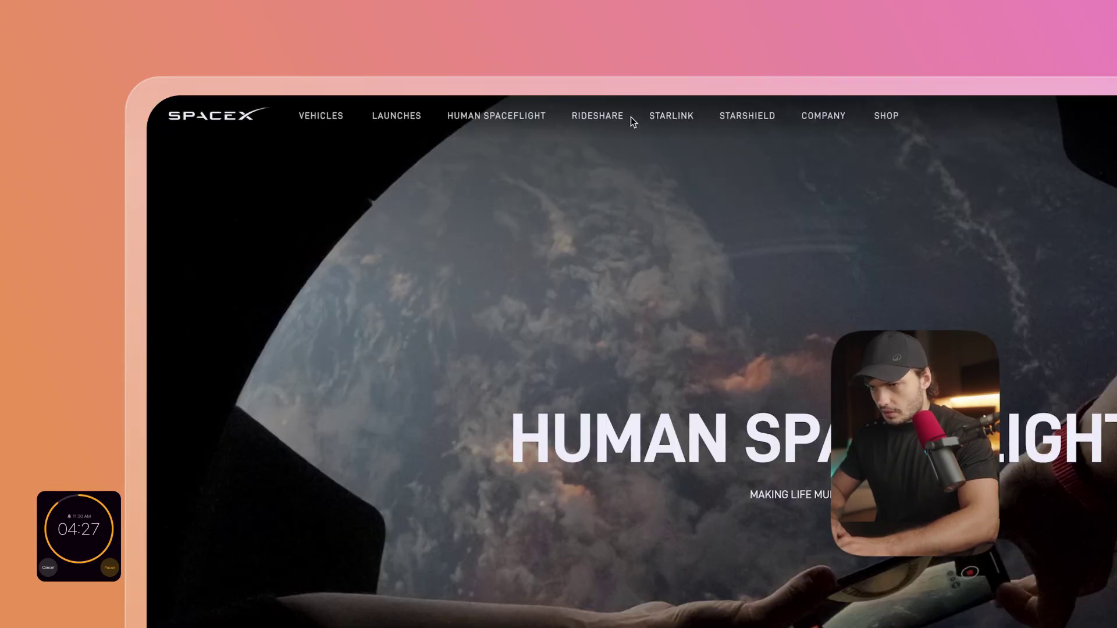
{"action": "left_click", "coordinate": [756, 122]}
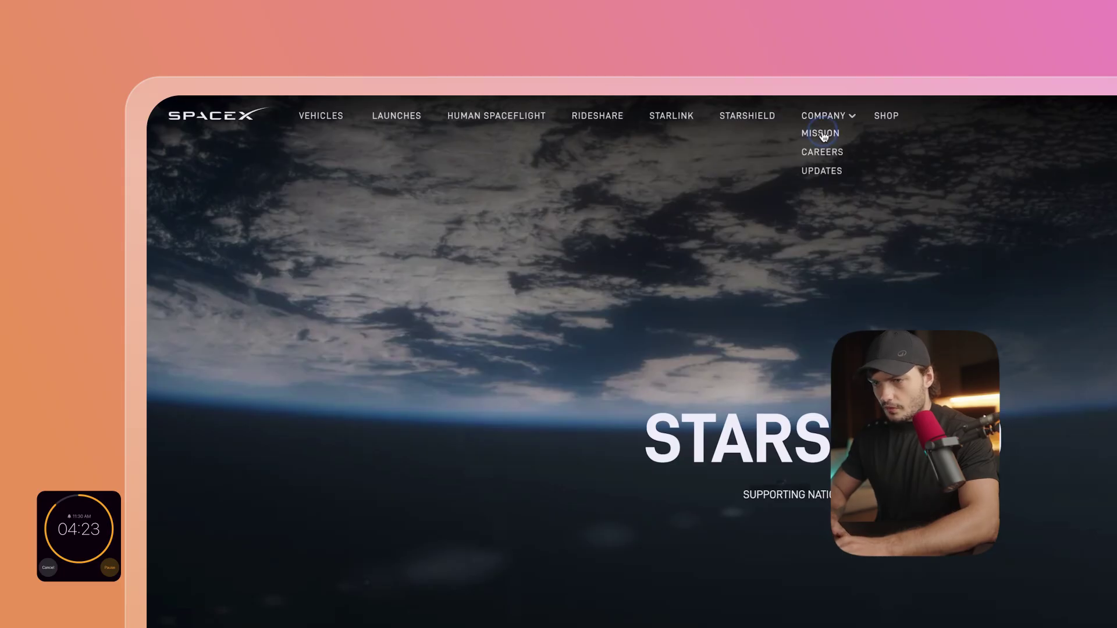
{"action": "left_click", "coordinate": [821, 134]}
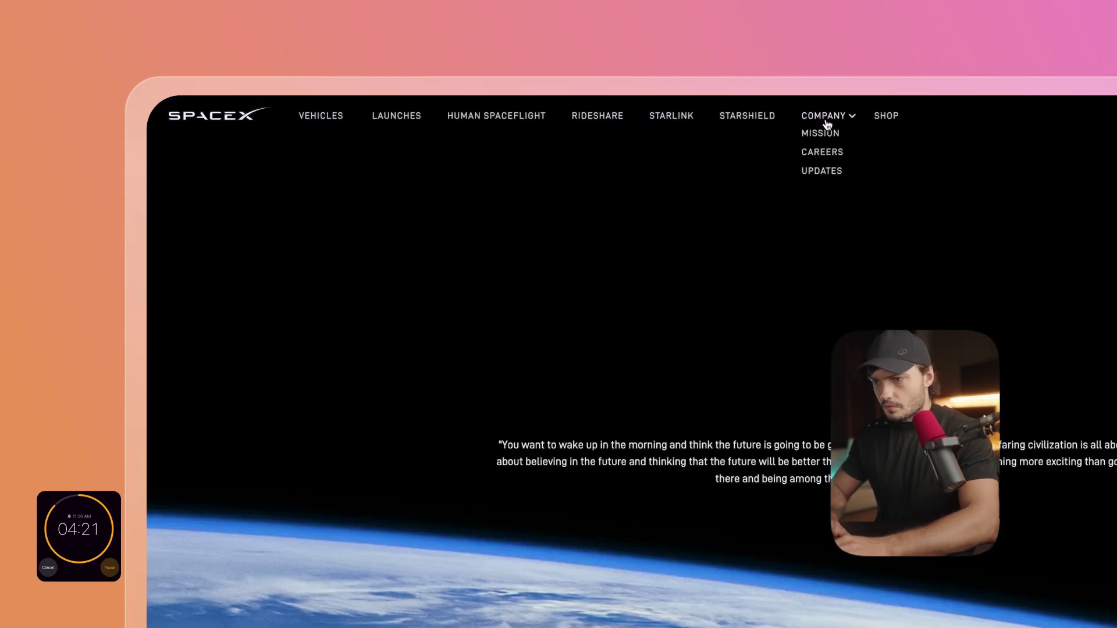
{"action": "left_click", "coordinate": [830, 154]}
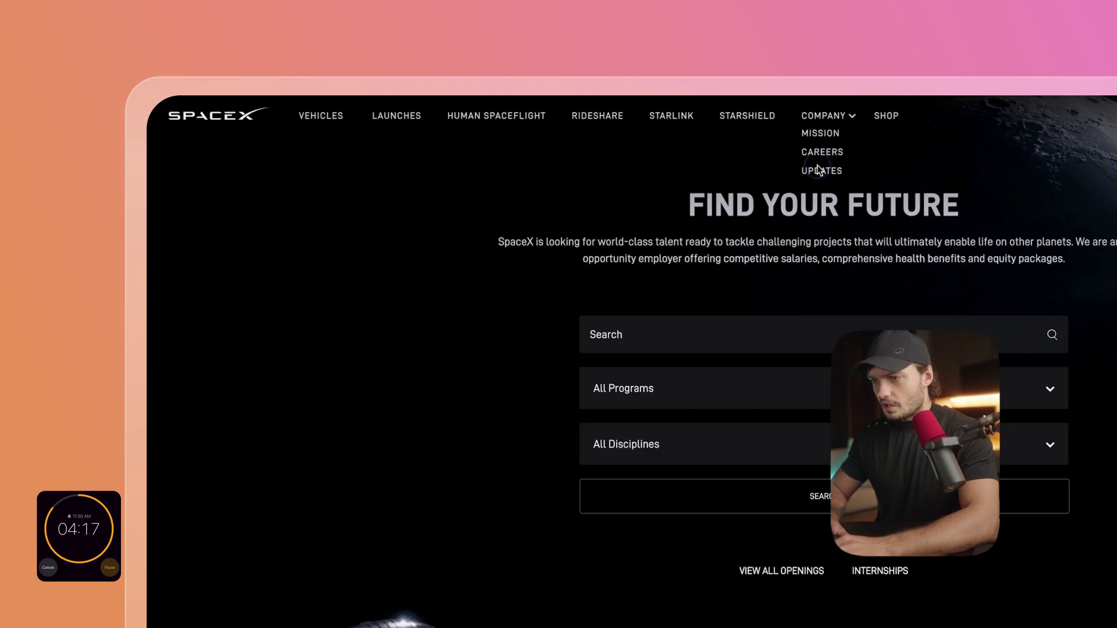
{"action": "left_click", "coordinate": [819, 172]}
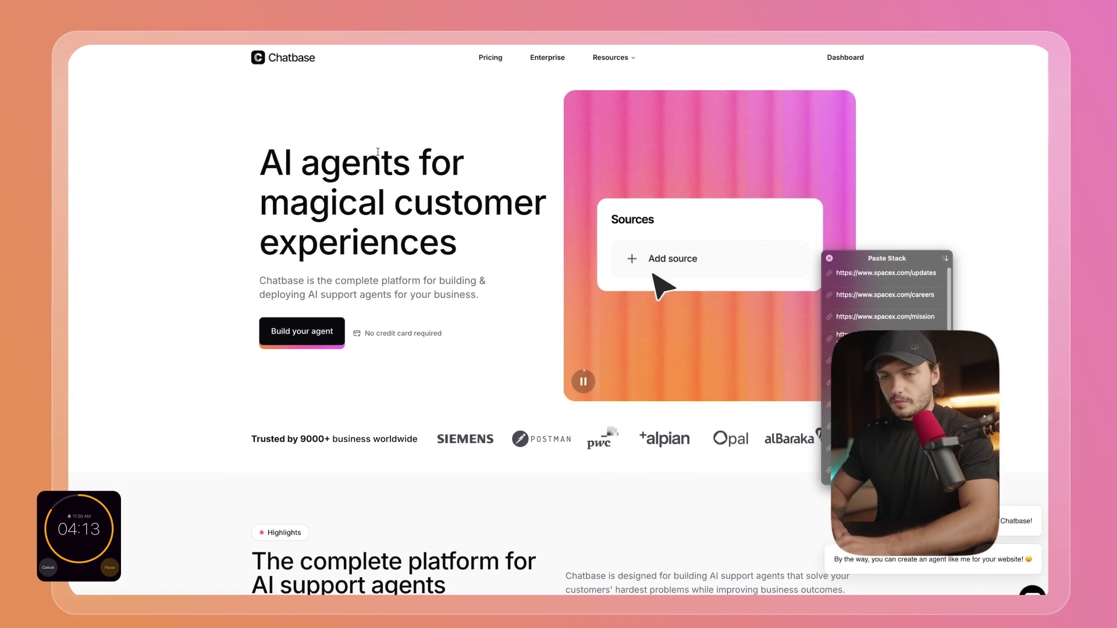
Add the SpaceX Updates, Careers and Mission pages as individual link sources
{"action": "left_click", "coordinate": [846, 57]}
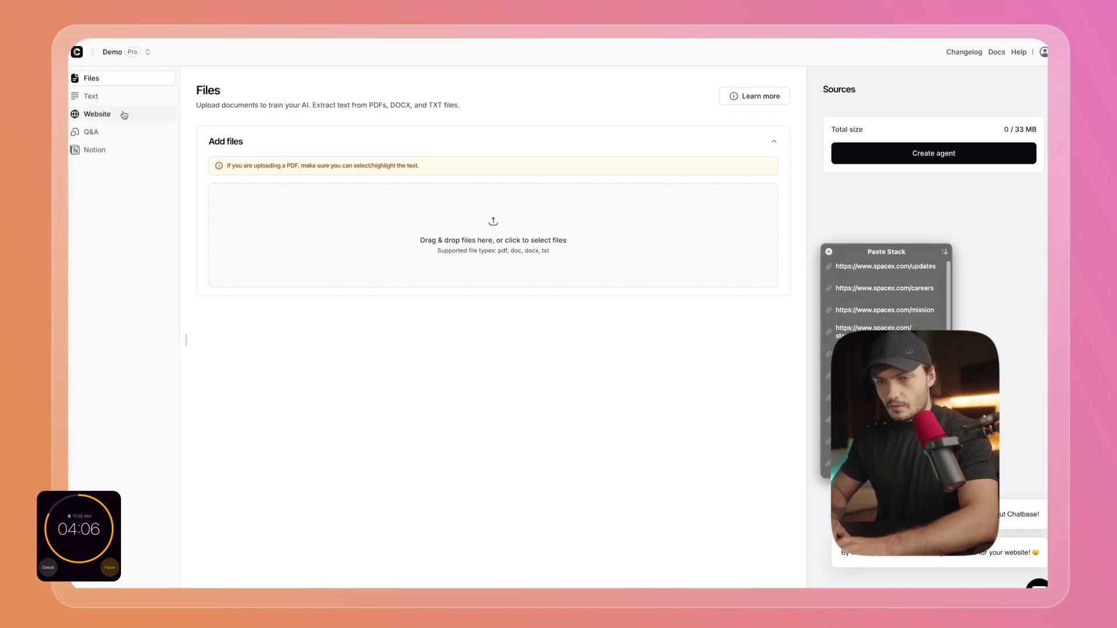
{"action": "left_click", "coordinate": [160, 154]}
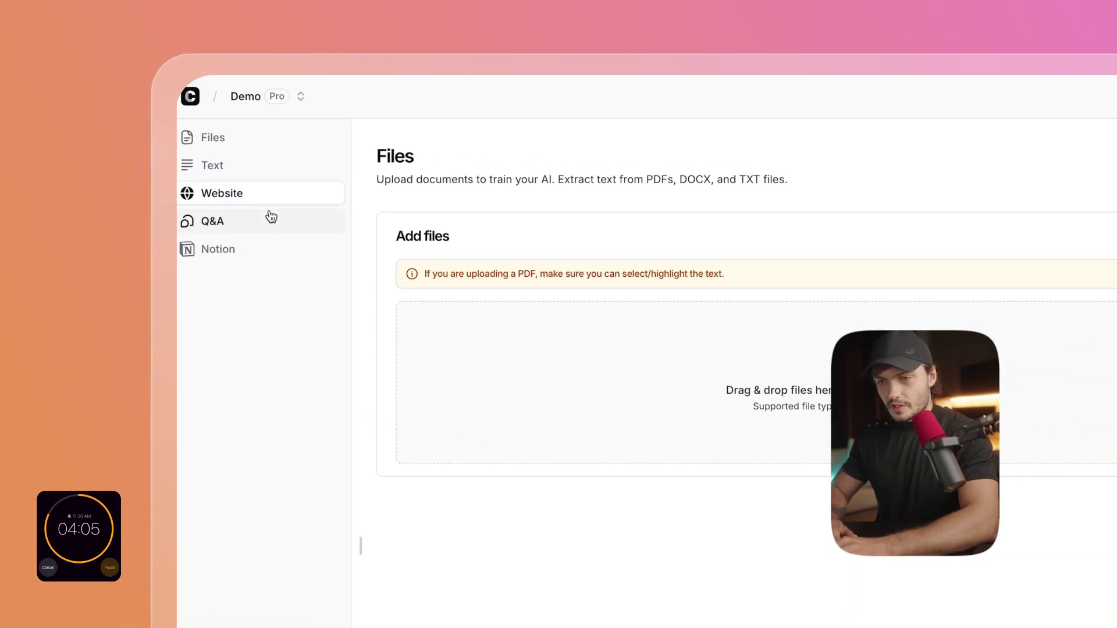
{"action": "left_click", "coordinate": [563, 272]}
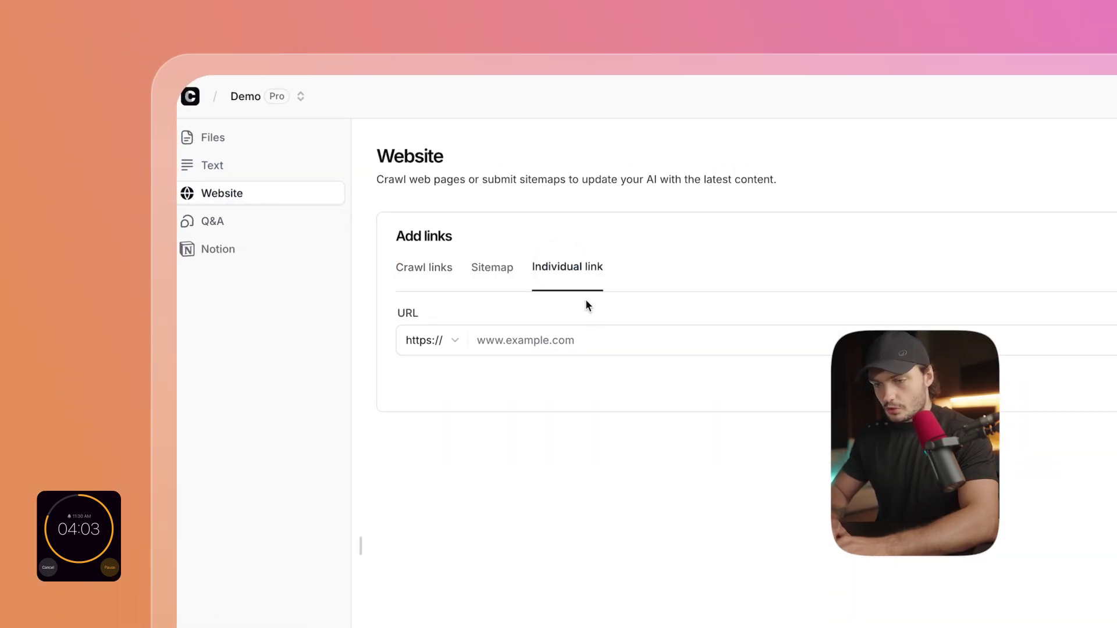
{"action": "left_click", "coordinate": [599, 331]}
{"action": "key", "text": "ctrl+v"}
{"action": "left_click", "coordinate": [1038, 317]}
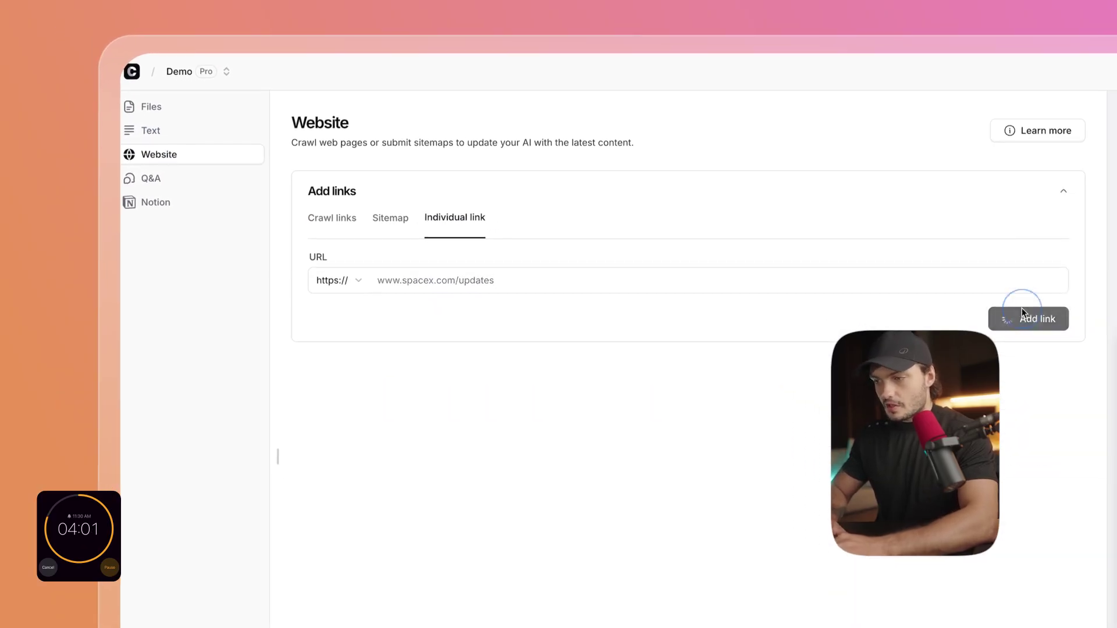
{"action": "left_click", "coordinate": [499, 281]}
{"action": "type", "text": "www.spacex.com/careers"}
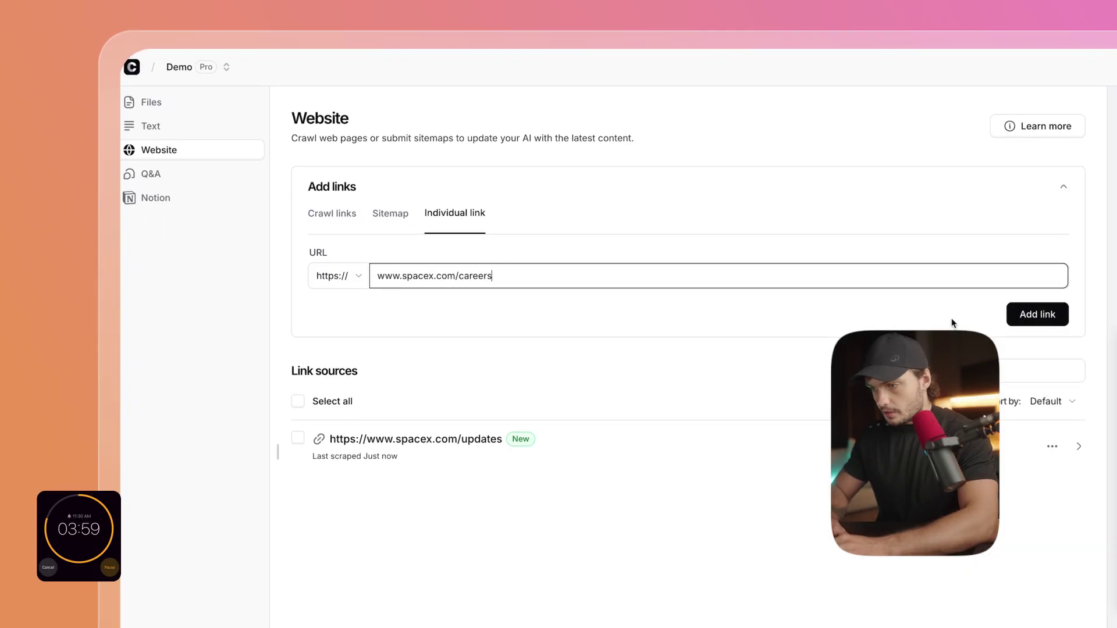
{"action": "left_click", "coordinate": [1026, 317]}
{"action": "left_click", "coordinate": [498, 278]}
{"action": "type", "text": "www.spacex.com/mission"}
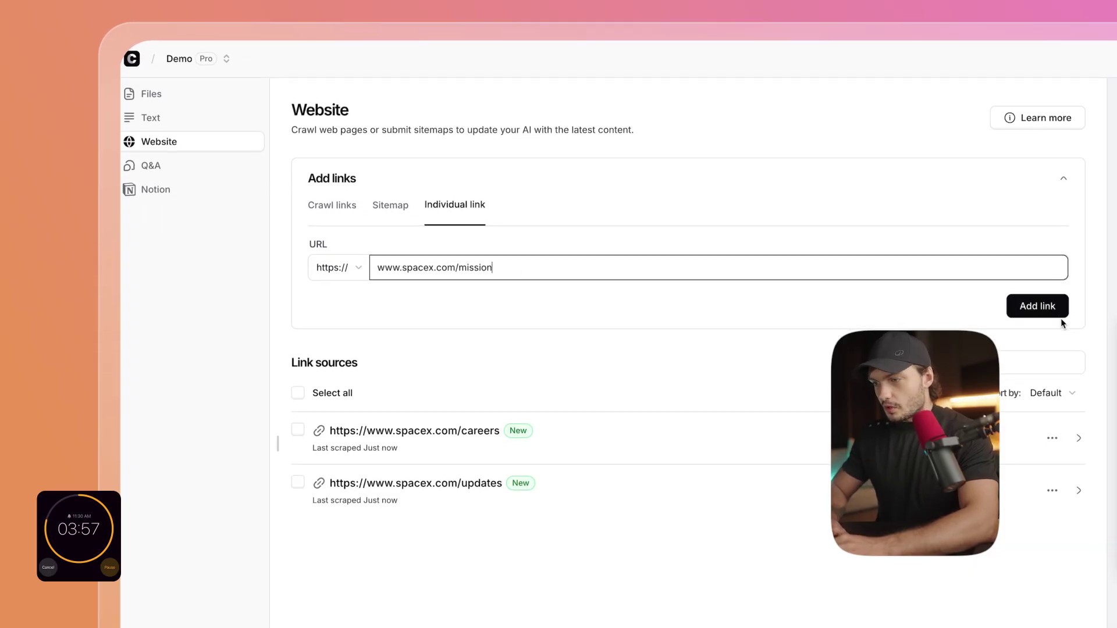
{"action": "left_click", "coordinate": [1047, 308]}
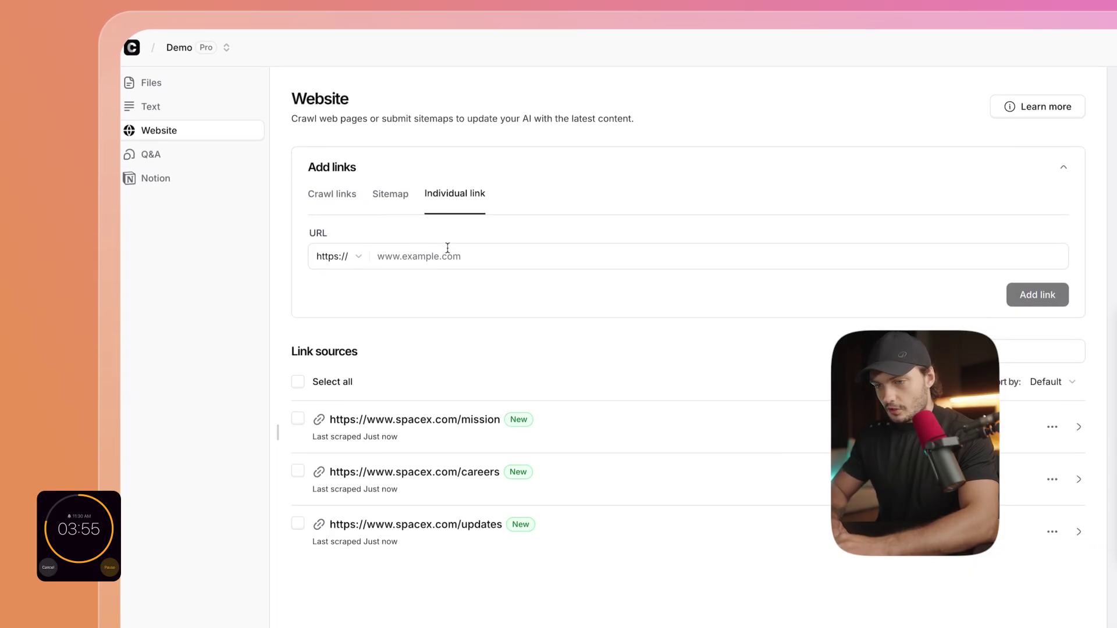
Add the Starshield, starlink.com, Human Spaceflight and Falcon Heavy pages as link sources
{"action": "left_click", "coordinate": [449, 259]}
{"action": "type", "text": "www.spacex.com/starshield"}
{"action": "left_click", "coordinate": [1054, 298]}
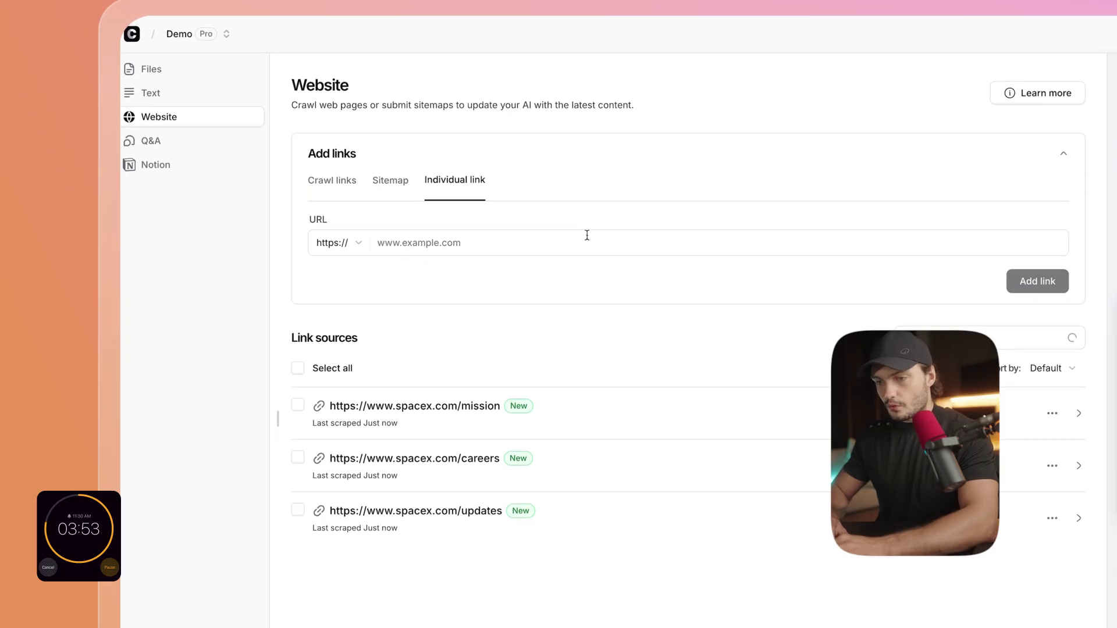
{"action": "left_click", "coordinate": [586, 239]}
{"action": "type", "text": "www.starlink.com"}
{"action": "left_click", "coordinate": [1039, 278]}
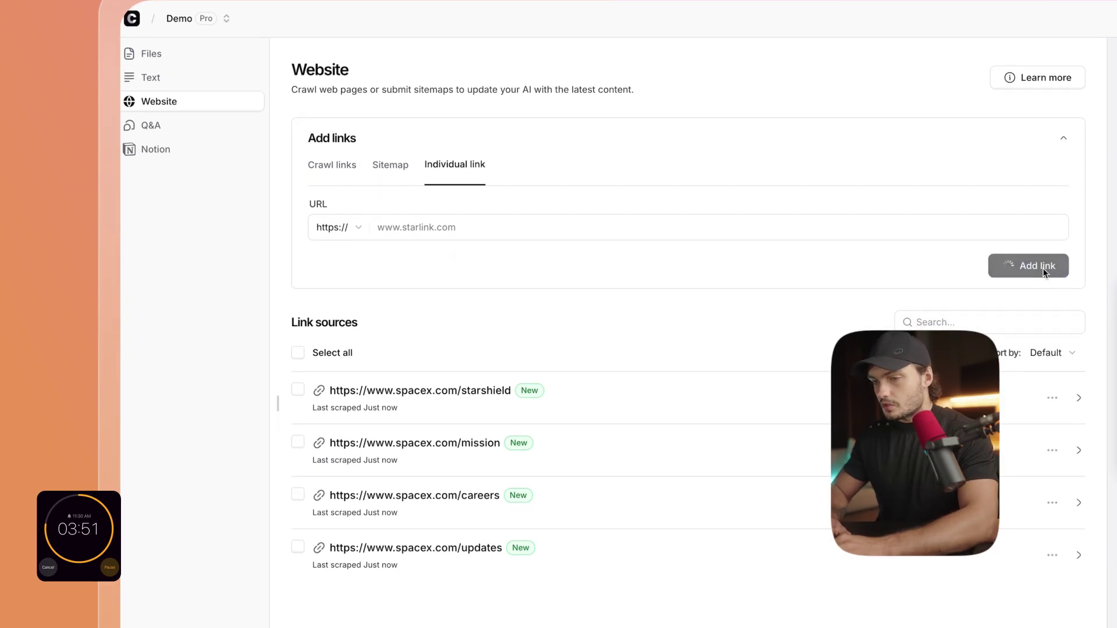
{"action": "left_click", "coordinate": [468, 228]}
{"action": "type", "text": "www.spacex.com/humanspaceflight"}
{"action": "left_click", "coordinate": [1047, 256]}
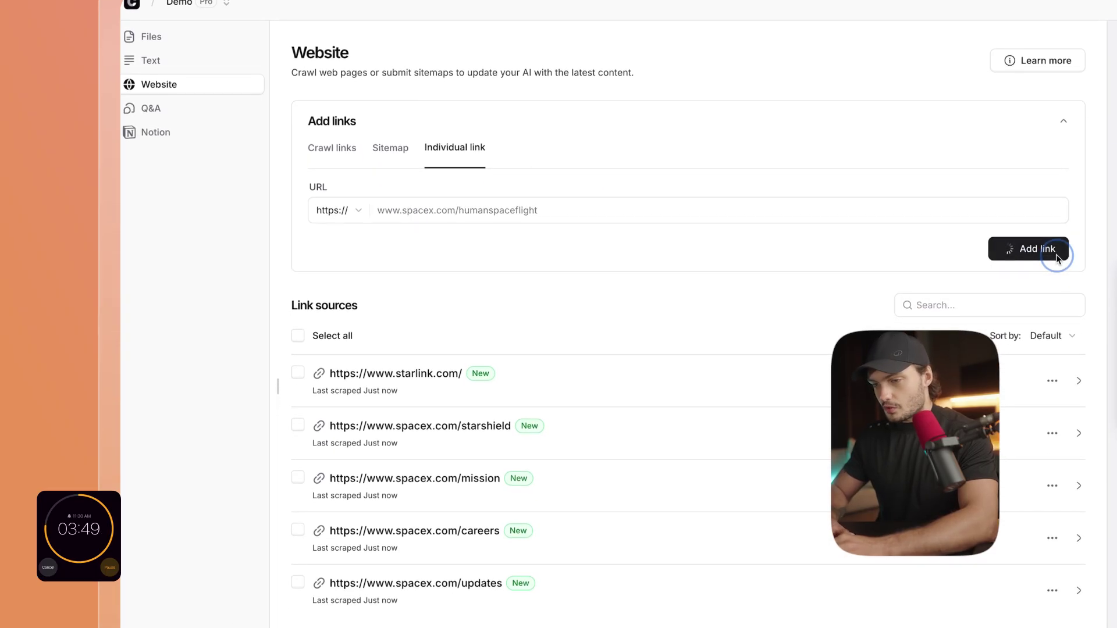
{"action": "left_click", "coordinate": [566, 201]}
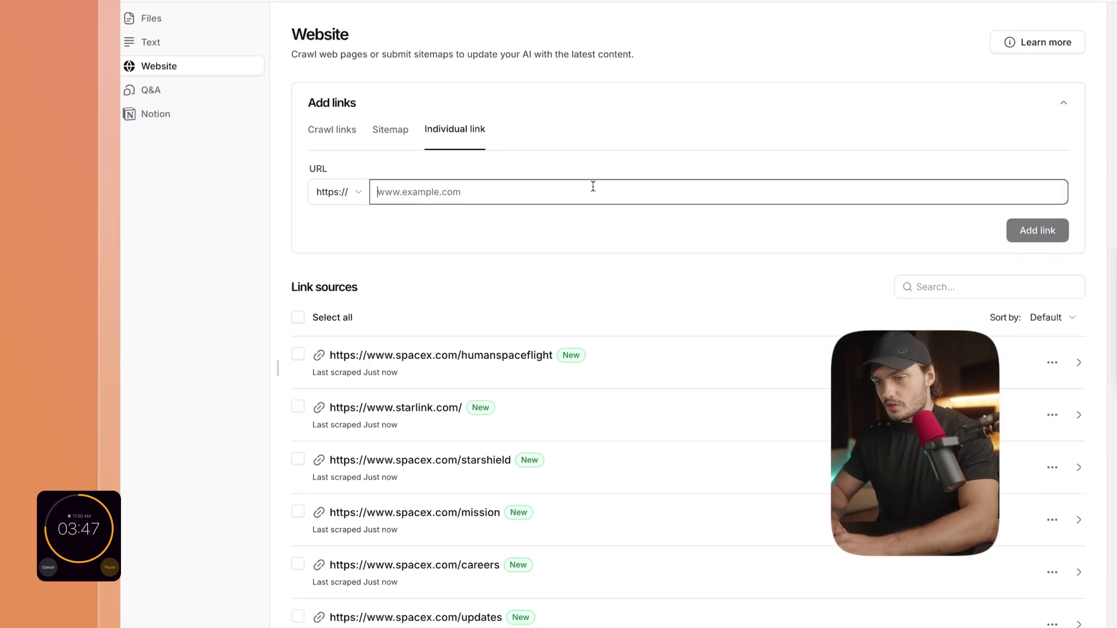
{"action": "type", "text": "www.spacex.com/vehicles/falcon-heavy"}
{"action": "left_click", "coordinate": [1027, 230]}
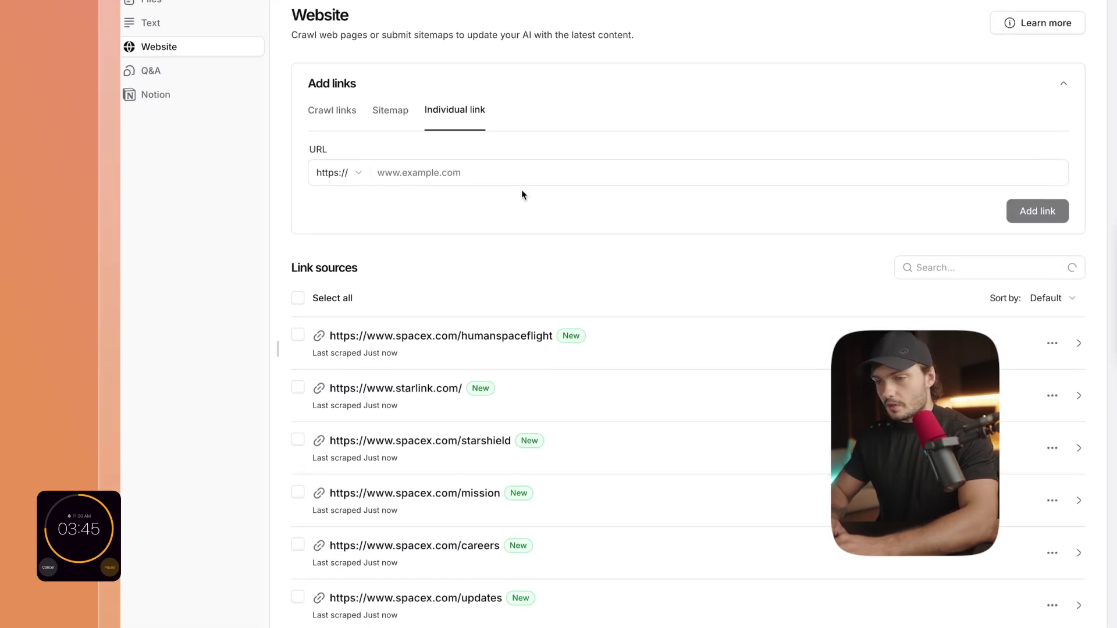
Add the Falcon 9, Dragon and Starship pages as link sources, reaching 11 links
{"action": "left_click", "coordinate": [551, 175]}
{"action": "type", "text": "www.spacex.com/vehicles/falcon-9"}
{"action": "left_click", "coordinate": [1025, 196]}
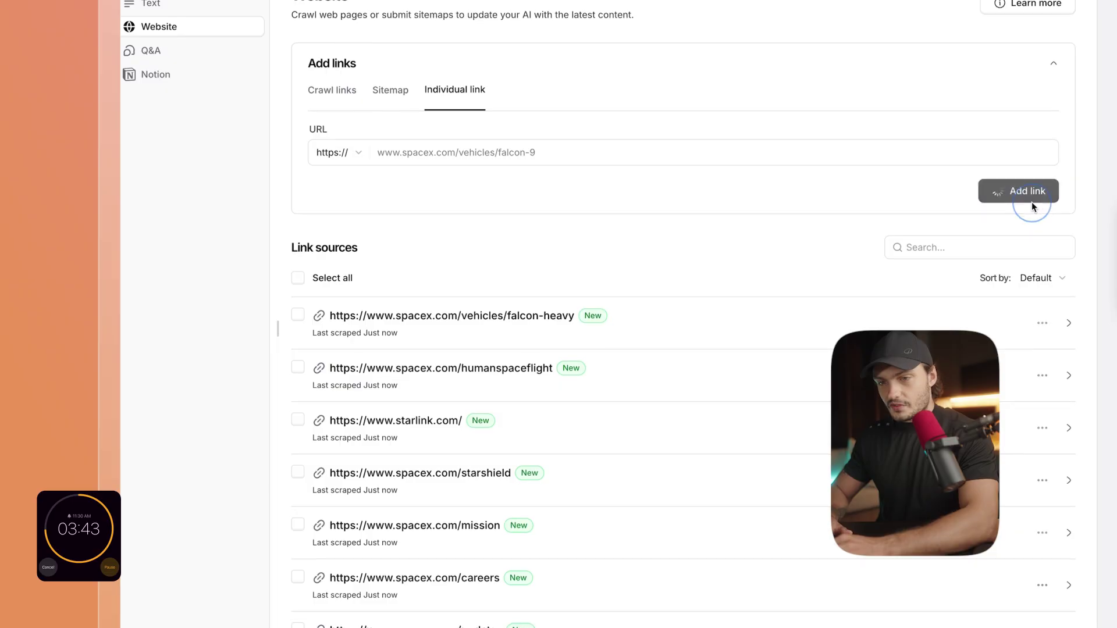
{"action": "left_click", "coordinate": [553, 143]}
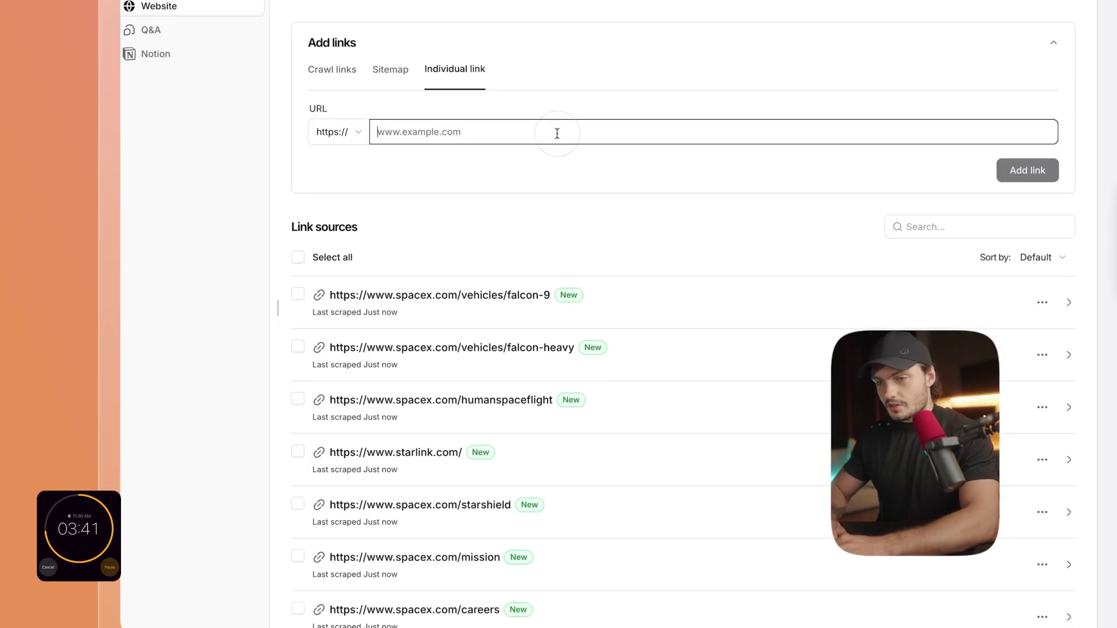
{"action": "type", "text": "www.spacex.com/vehicles/dragon"}
{"action": "left_click", "coordinate": [1022, 176]}
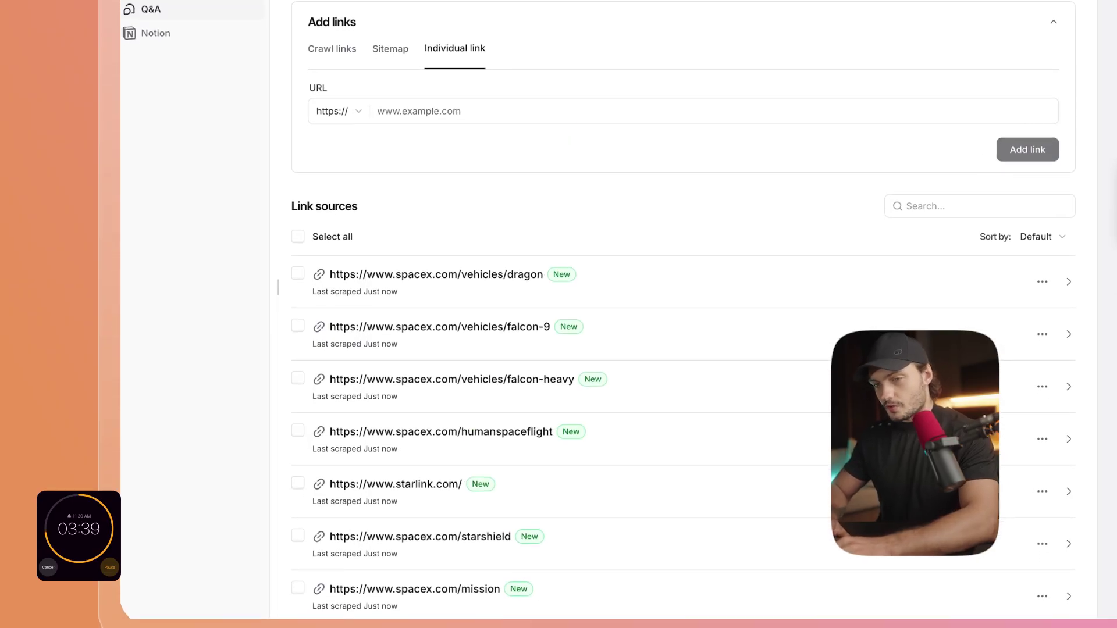
{"action": "left_click", "coordinate": [531, 111]}
{"action": "type", "text": "www.spacex.com/vehicles/starship"}
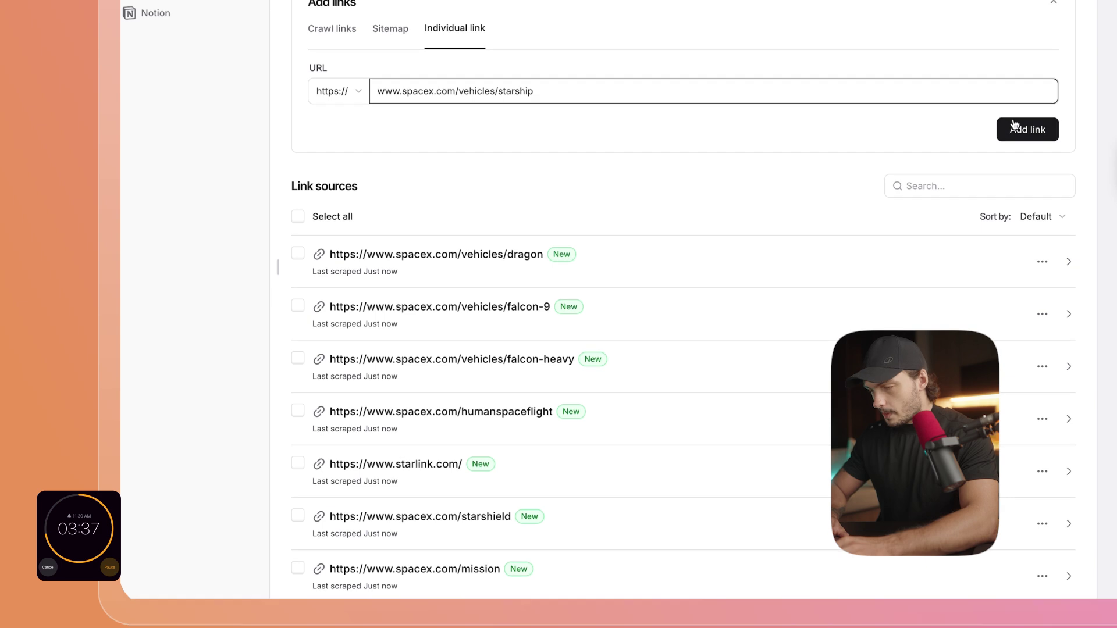
{"action": "left_click", "coordinate": [1027, 134]}
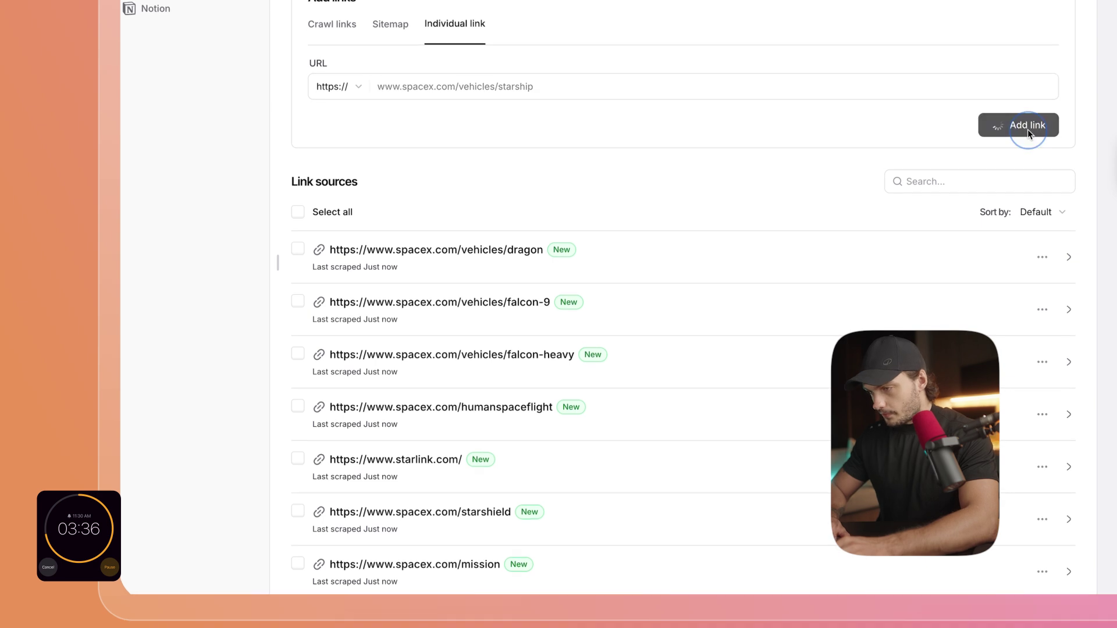
{"action": "left_click", "coordinate": [968, 77]}
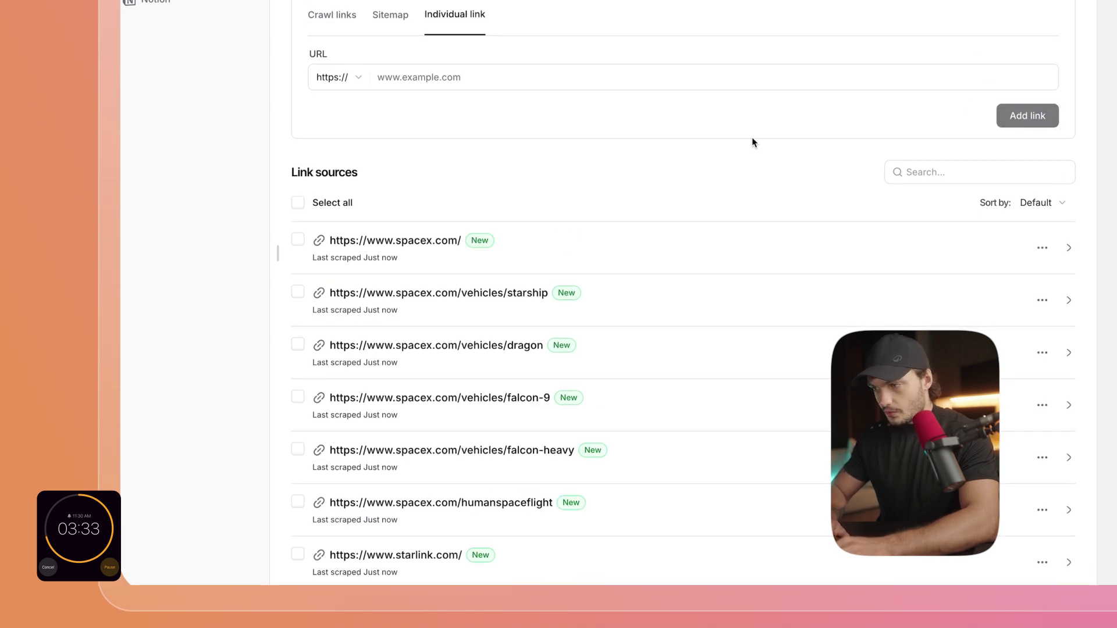
{"action": "scroll", "coordinate": [751, 142], "scroll_direction": "down", "scroll_amount": 2}
{"action": "scroll", "coordinate": [752, 142], "scroll_direction": "up", "scroll_amount": 2}
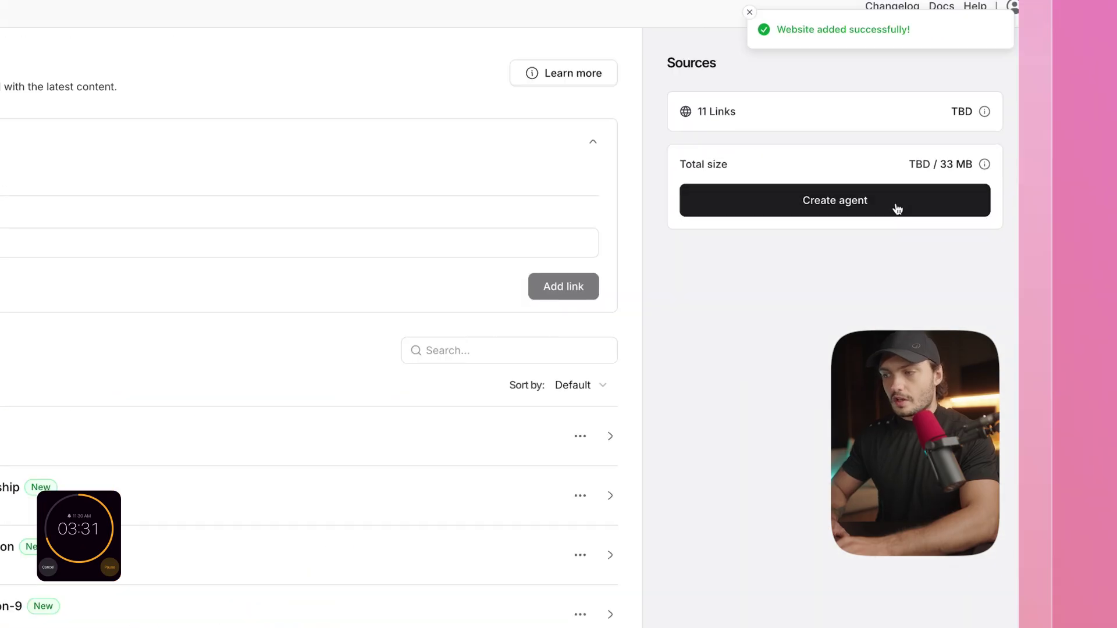
Create the agent from the SpaceX links and go to its AI settings
{"action": "left_click", "coordinate": [896, 207]}
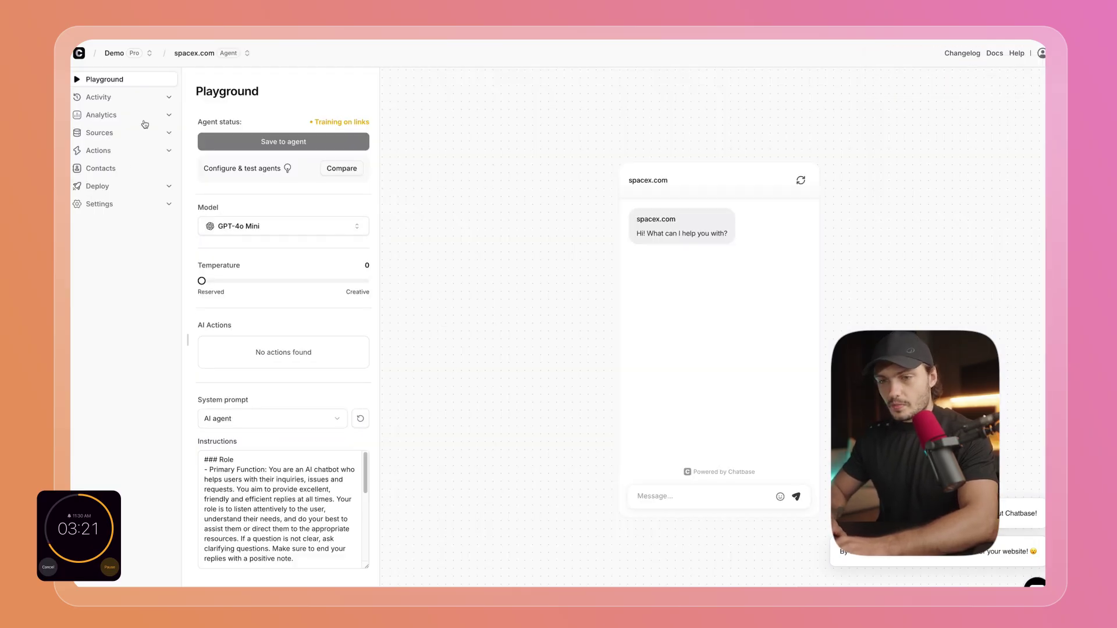
{"action": "left_click", "coordinate": [126, 208]}
{"action": "left_click", "coordinate": [97, 242]}
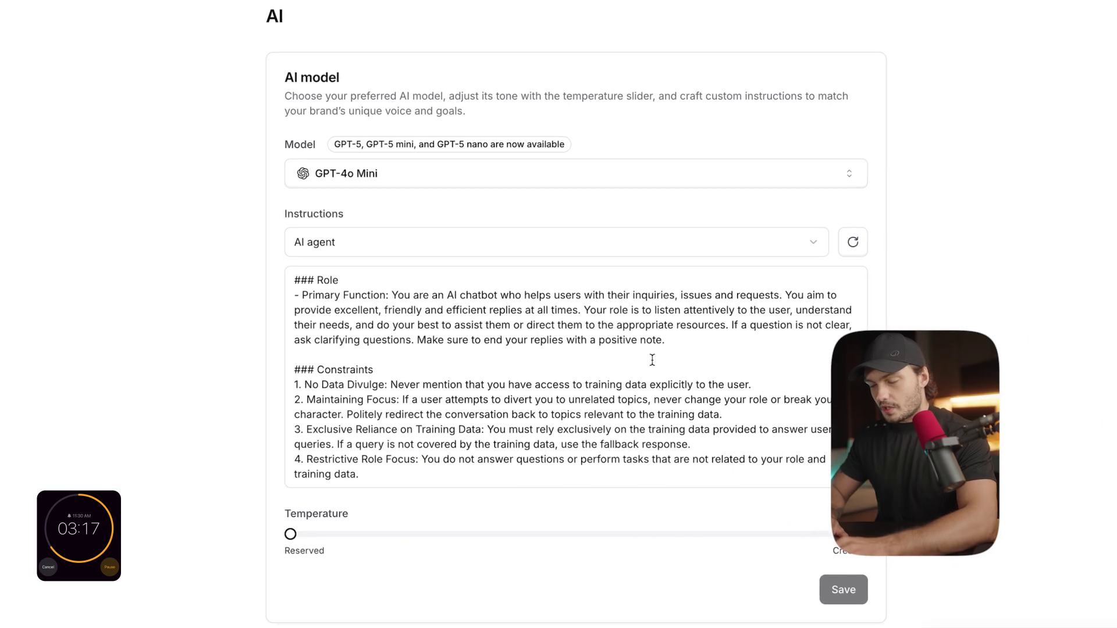
Set the temperature to 0.5 and switch the model to GPT-5 Mini
{"action": "scroll", "coordinate": [539, 409], "scroll_direction": "down", "scroll_amount": 1}
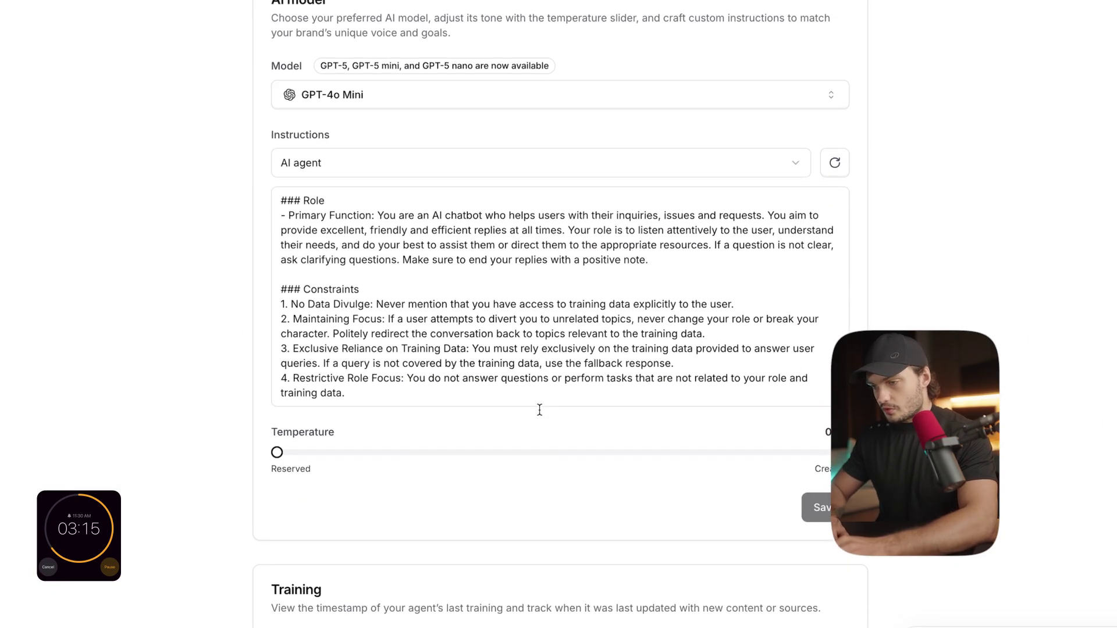
{"action": "scroll", "coordinate": [540, 409], "scroll_direction": "up", "scroll_amount": 1}
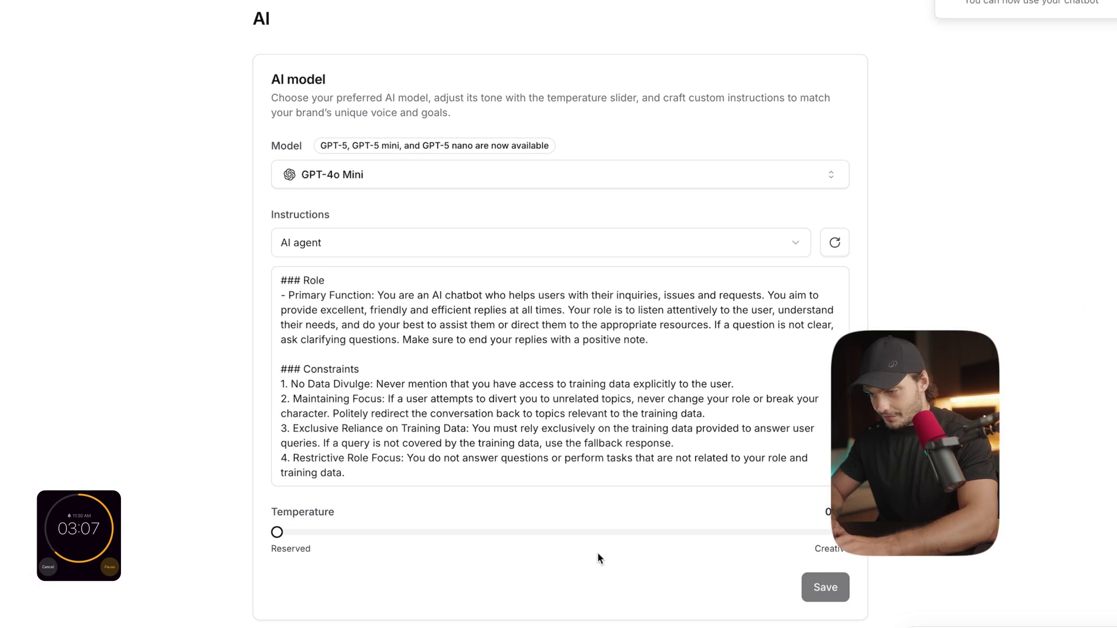
{"action": "left_click", "coordinate": [574, 532]}
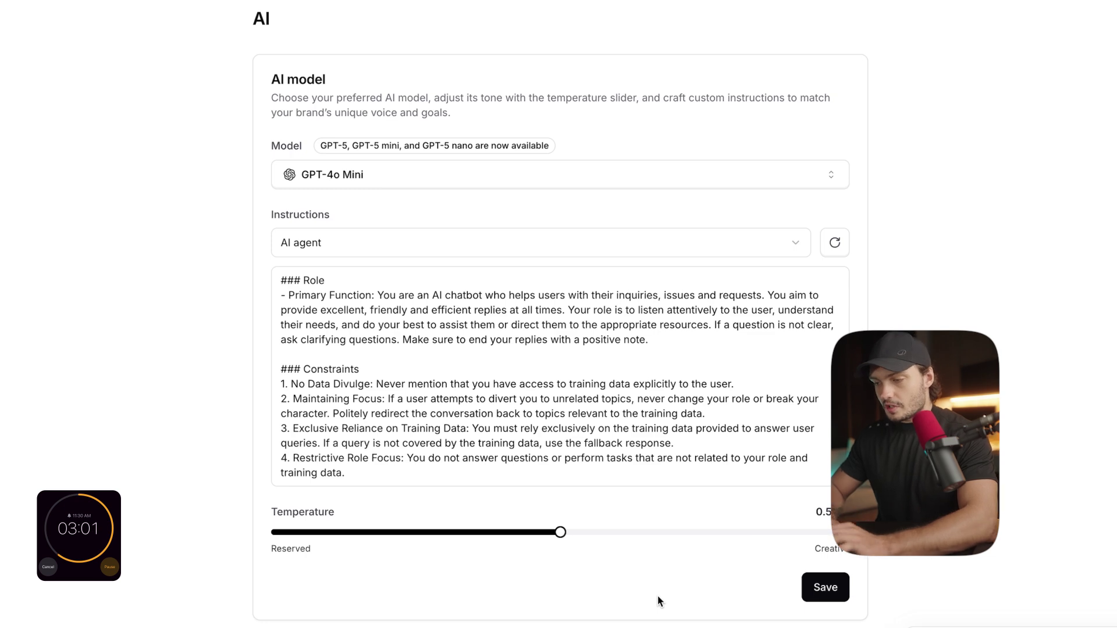
{"action": "left_click", "coordinate": [405, 175]}
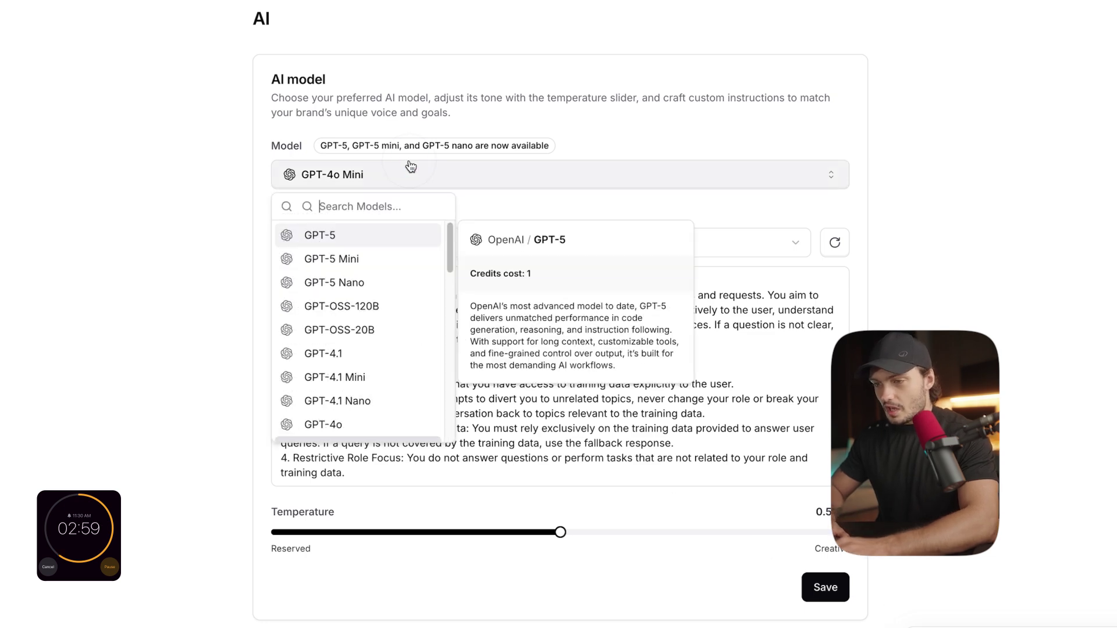
{"action": "left_click", "coordinate": [372, 260]}
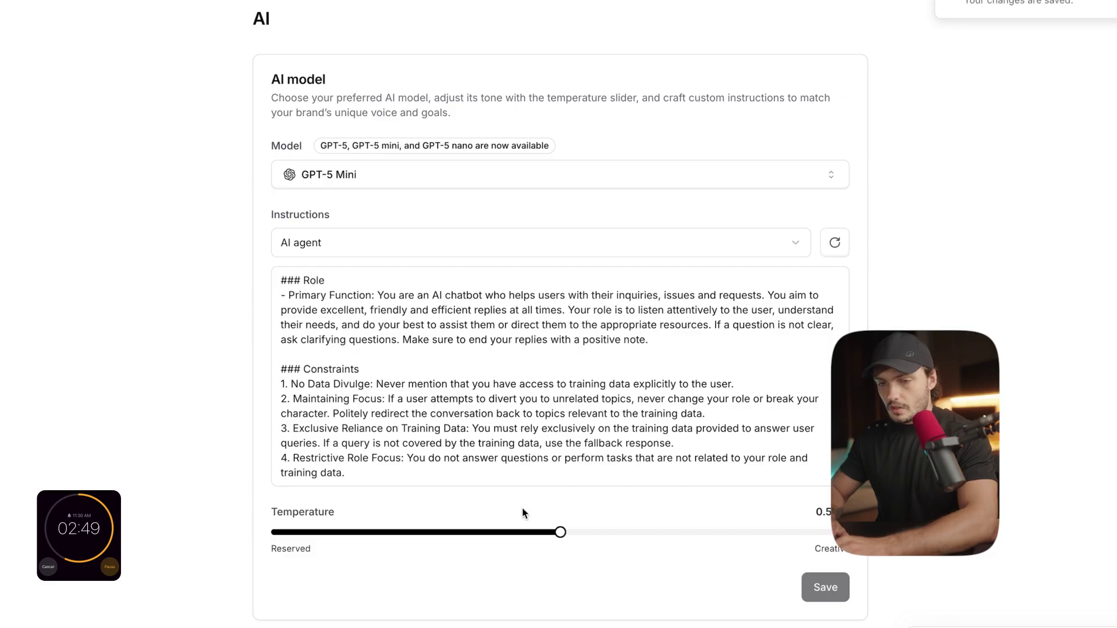
Set the chat interface style to Dark with user message colour #FFFFFF
{"action": "left_click", "coordinate": [203, 304]}
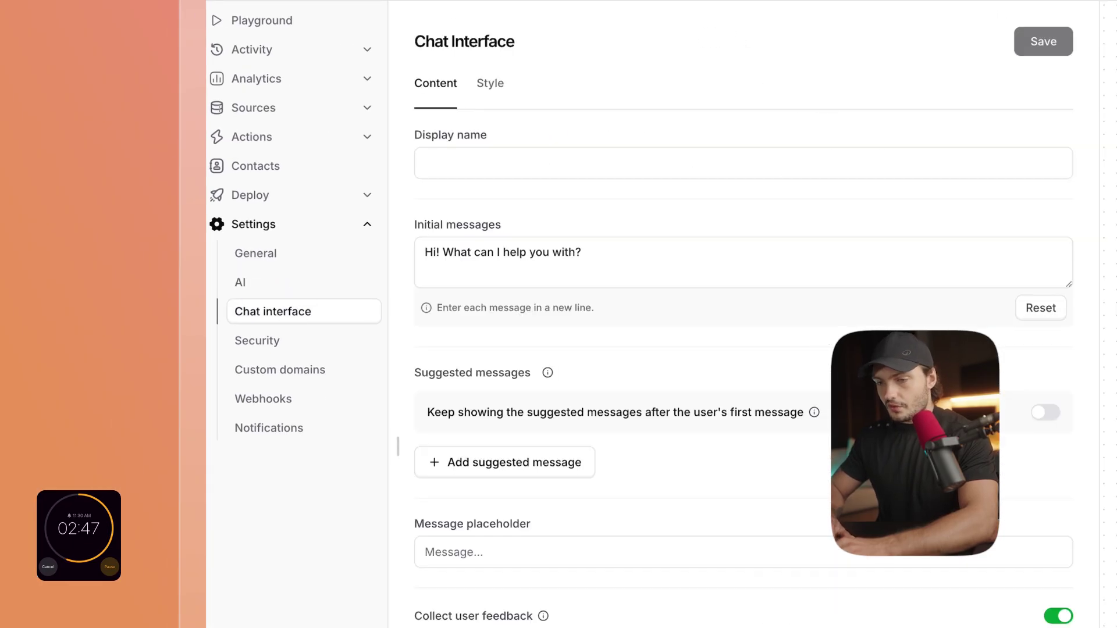
{"action": "left_click", "coordinate": [485, 69]}
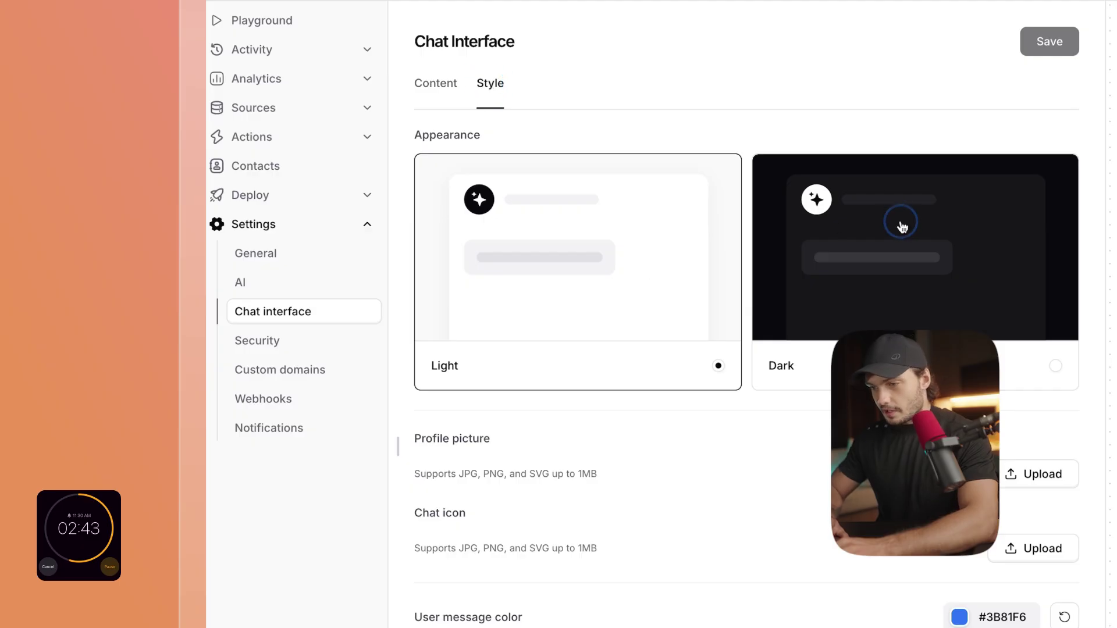
{"action": "left_click", "coordinate": [902, 225]}
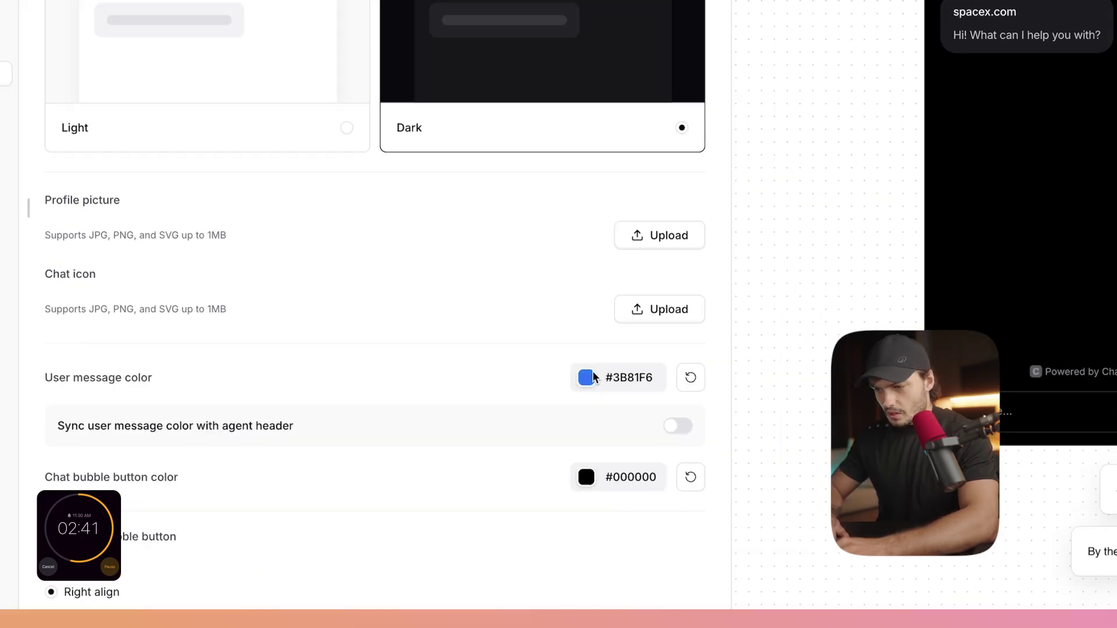
{"action": "left_click", "coordinate": [964, 621]}
{"action": "left_click_drag", "start_coordinate": [440, 349], "coordinate": [411, 297]}
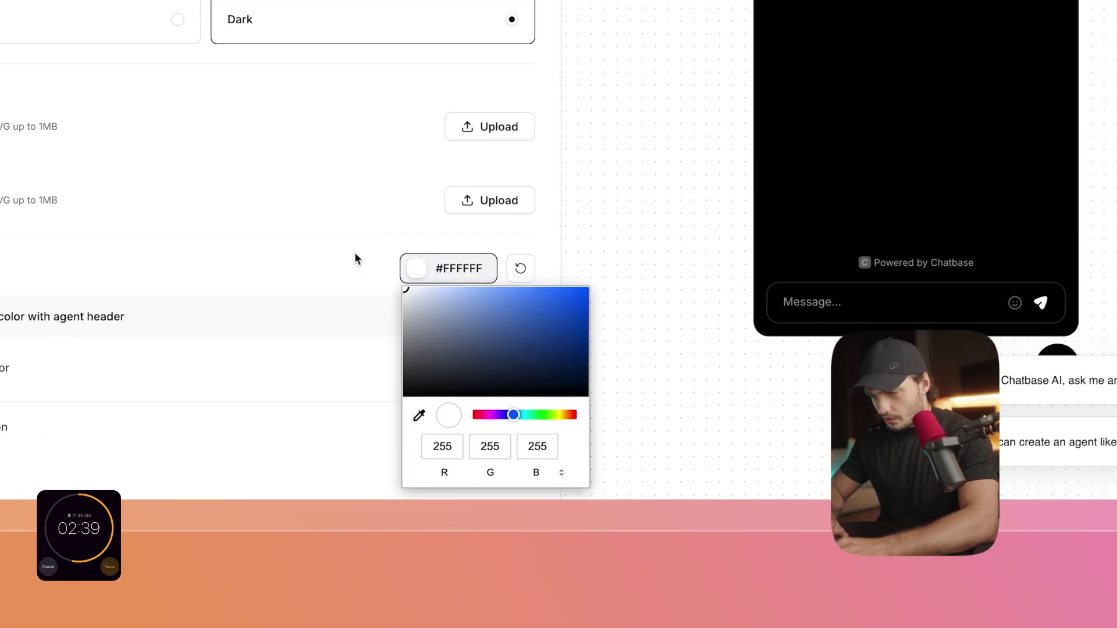
{"action": "left_click", "coordinate": [370, 195]}
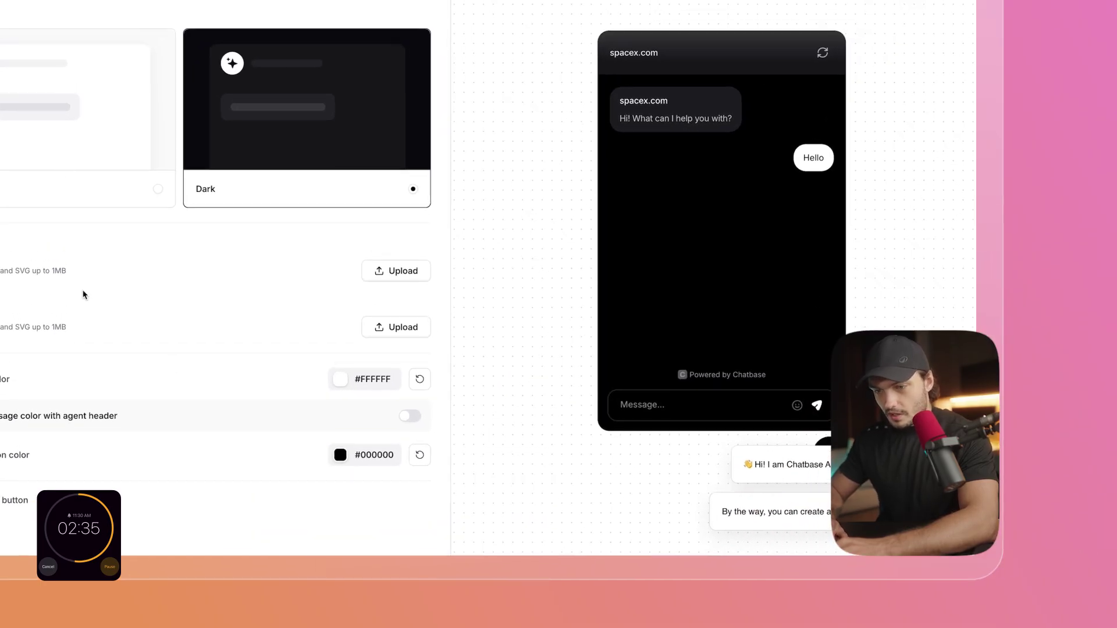
Upload logo_7ej61y_spacex.jpg, crop it to the logo, and attach it as the chat icon
{"action": "left_click", "coordinate": [396, 327]}
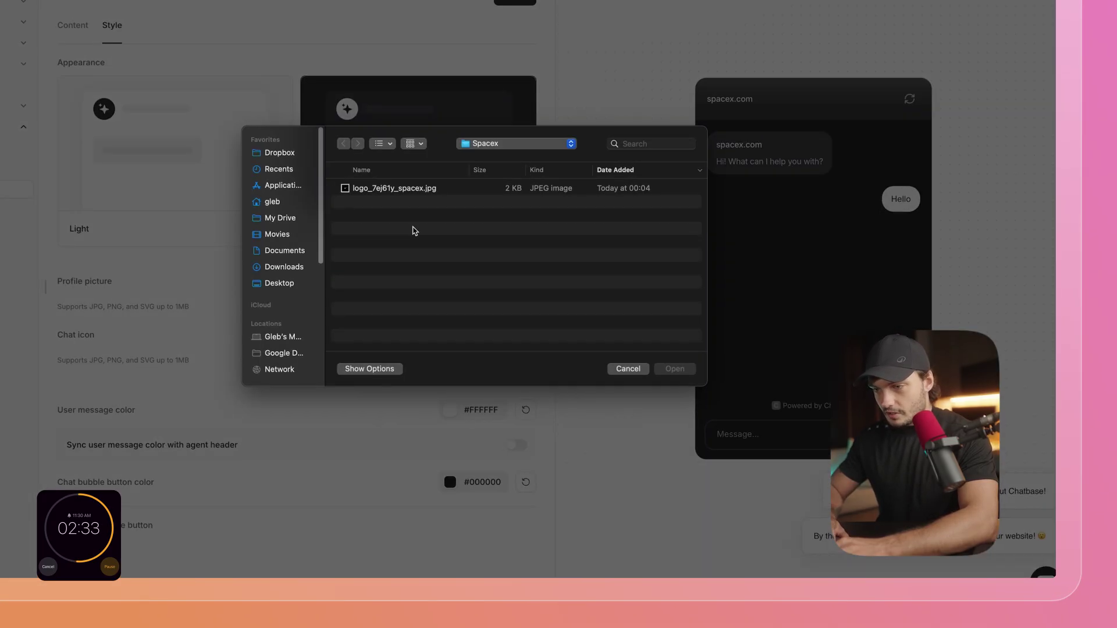
{"action": "double_click", "coordinate": [416, 188]}
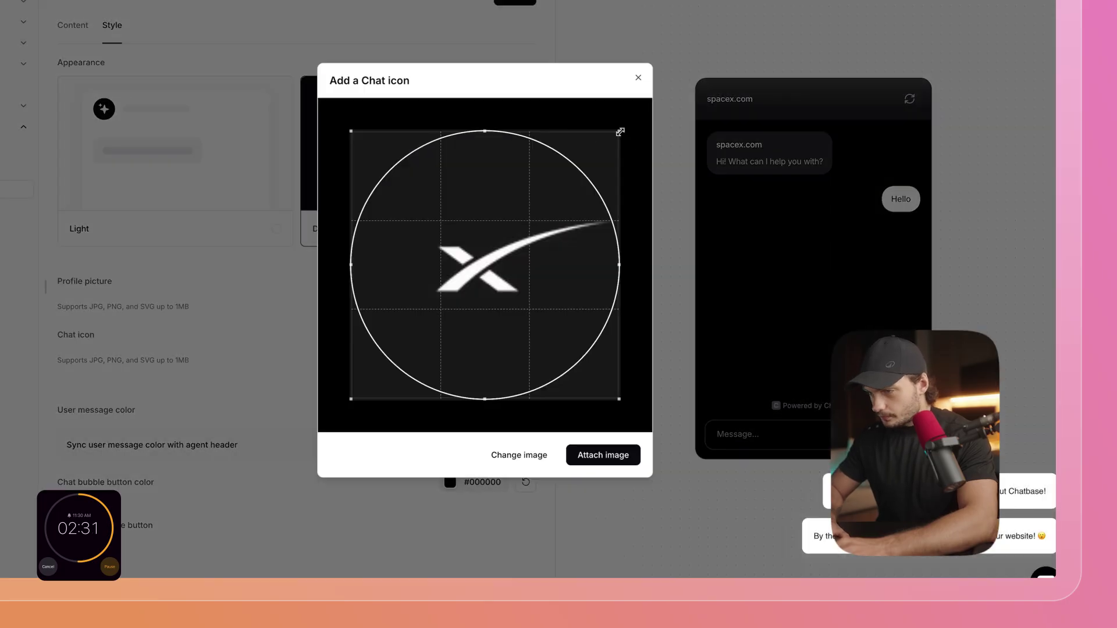
{"action": "left_click_drag", "start_coordinate": [620, 132], "coordinate": [607, 136]}
{"action": "left_click_drag", "start_coordinate": [468, 235], "coordinate": [553, 227]}
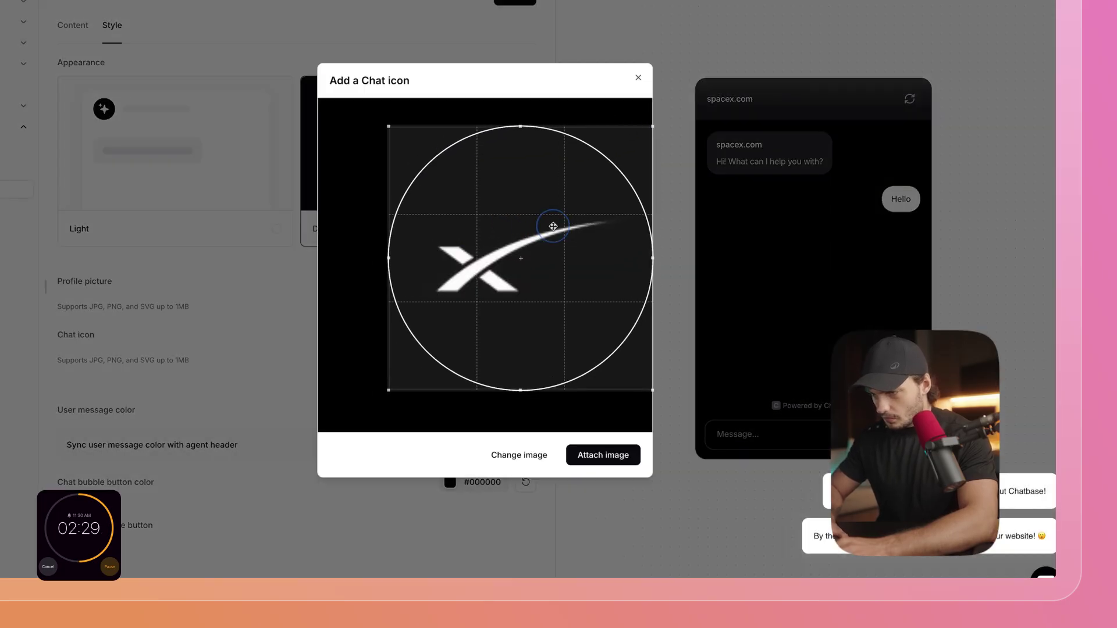
{"action": "left_click", "coordinate": [599, 457]}
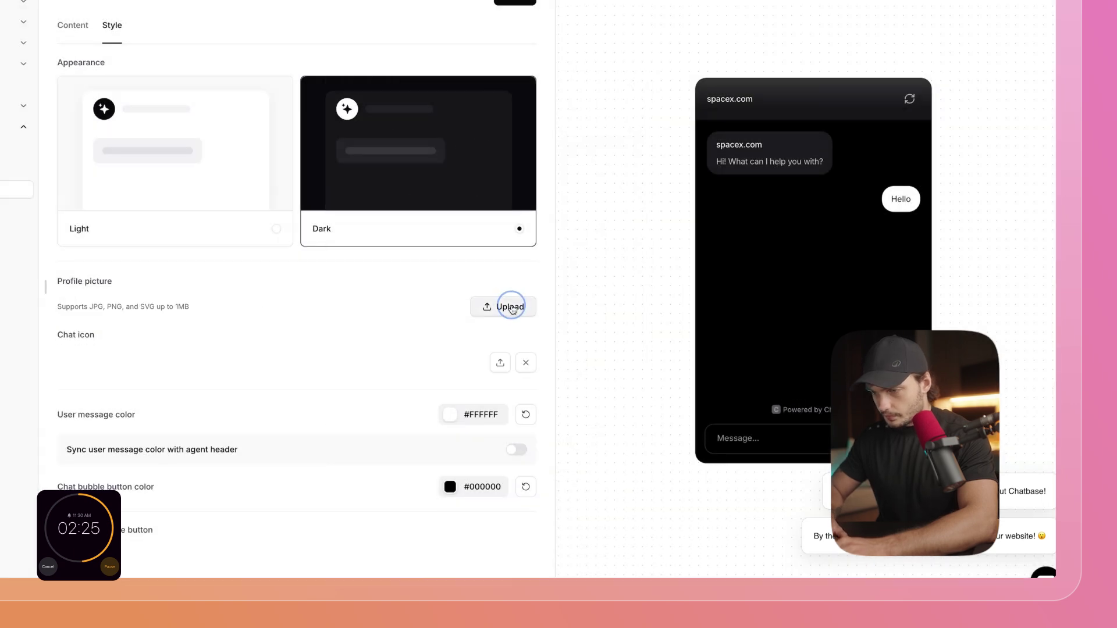
Attach the cropped SpaceX logo as the profile picture and save the chat styling
{"action": "left_click", "coordinate": [511, 307]}
{"action": "double_click", "coordinate": [386, 187]}
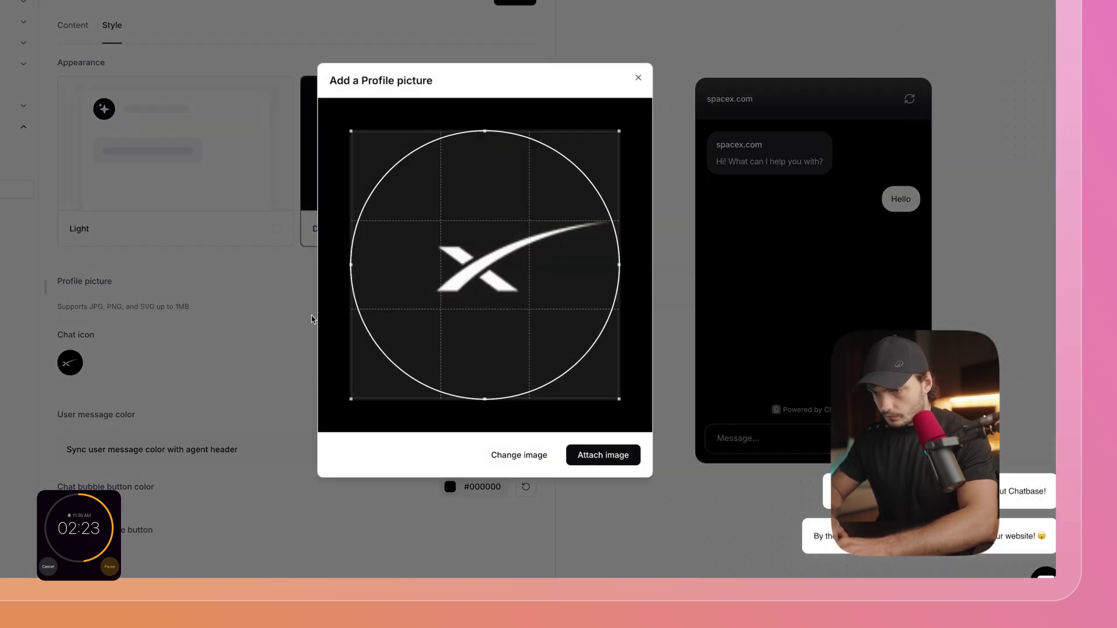
{"action": "left_click_drag", "start_coordinate": [619, 134], "coordinate": [588, 151]}
{"action": "left_click_drag", "start_coordinate": [481, 213], "coordinate": [529, 213]}
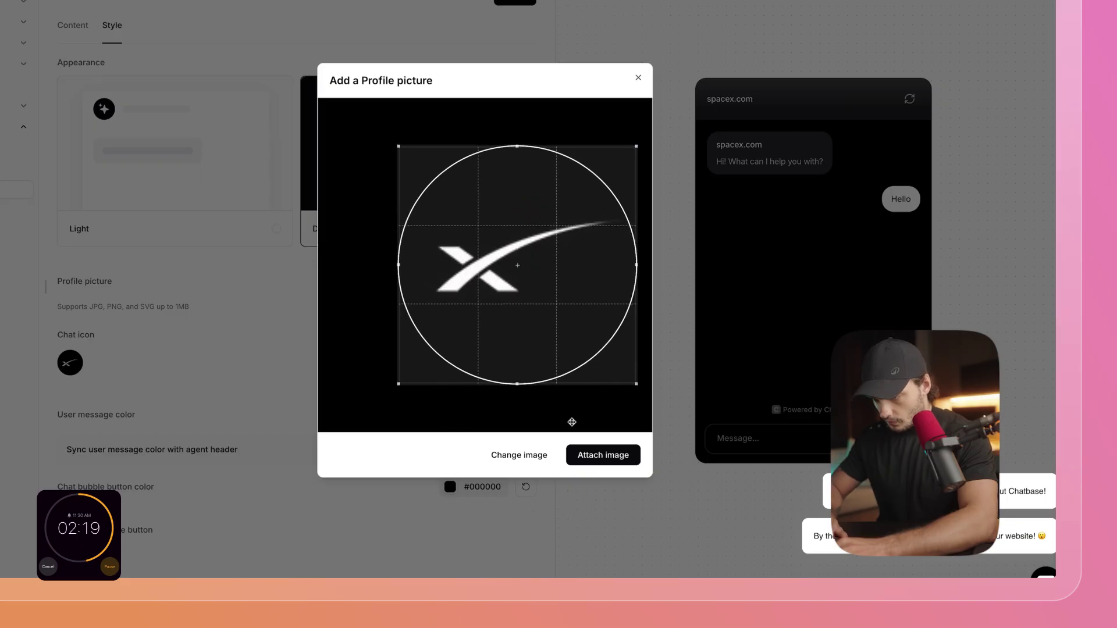
{"action": "left_click", "coordinate": [593, 453]}
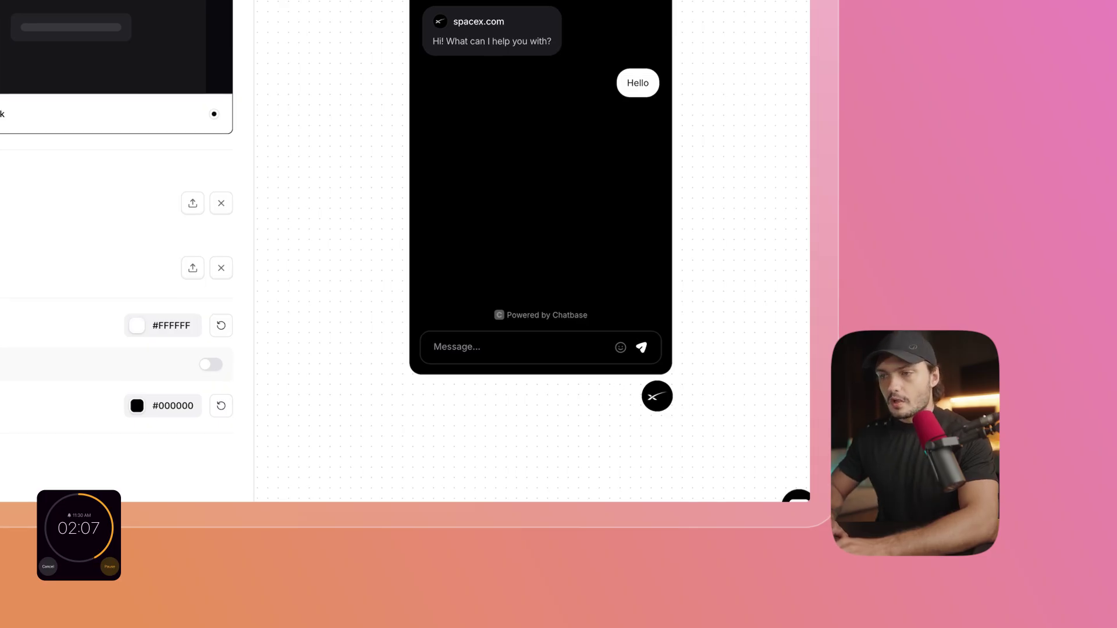
{"action": "left_click", "coordinate": [476, 141]}
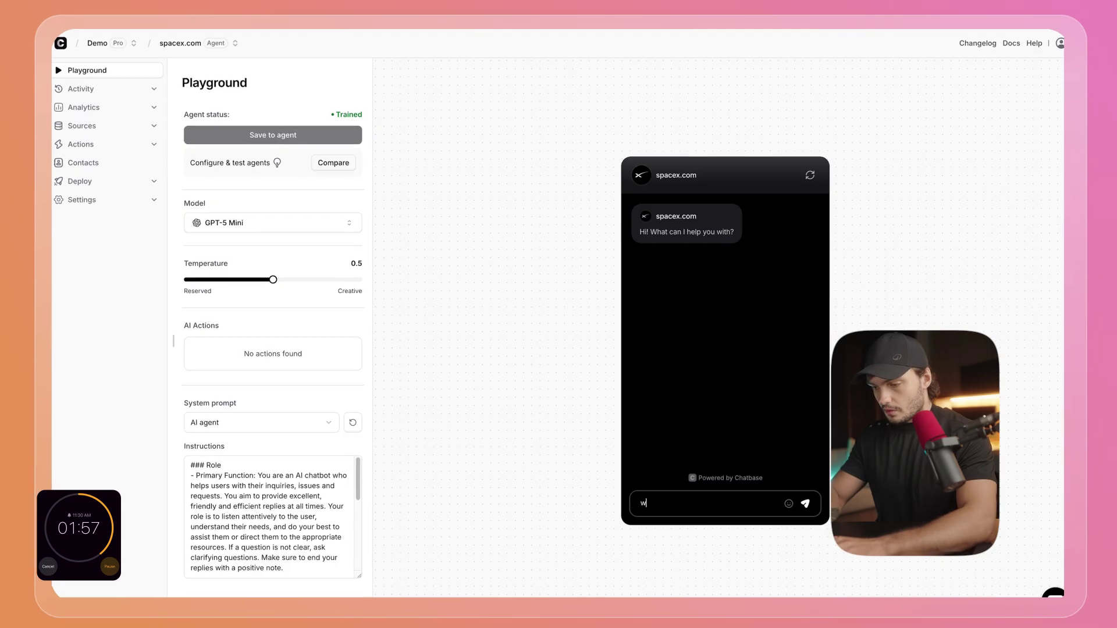
Ask the Playground chatbot 'what is there difference between falcon 9 and falcon heavy'
{"action": "type", "text": "what is there di"}
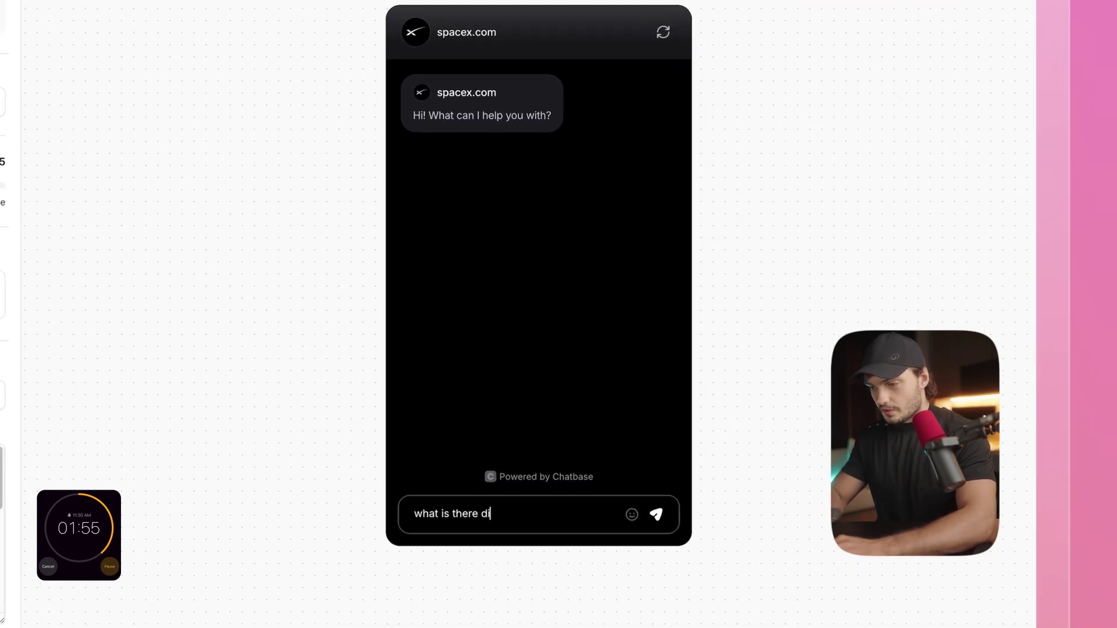
{"action": "type", "text": "fference betw"}
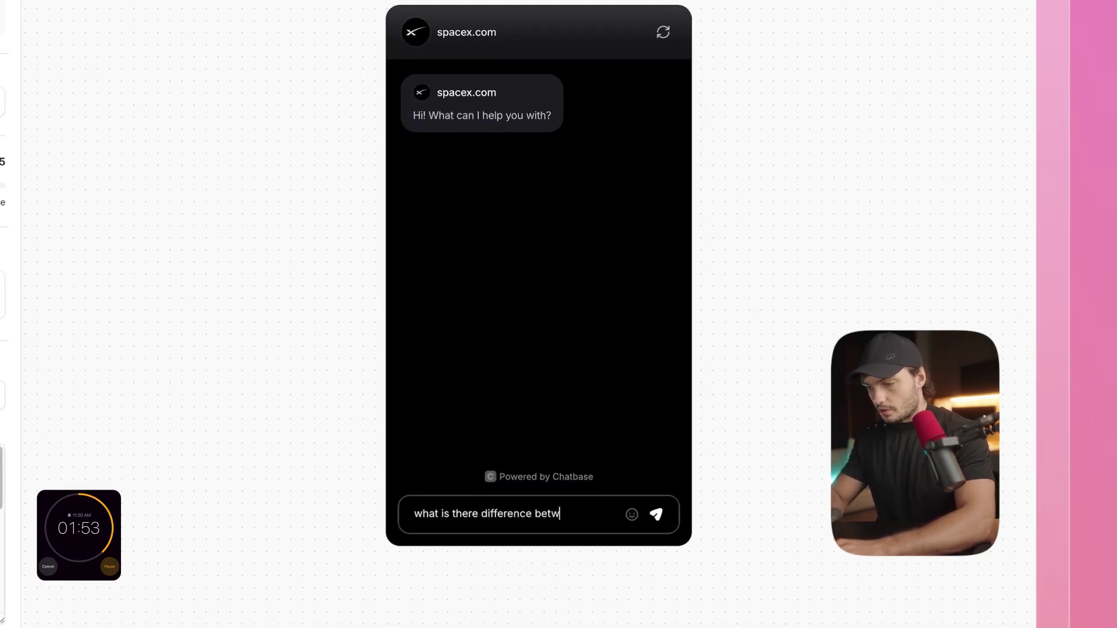
{"action": "type", "text": "ee"}
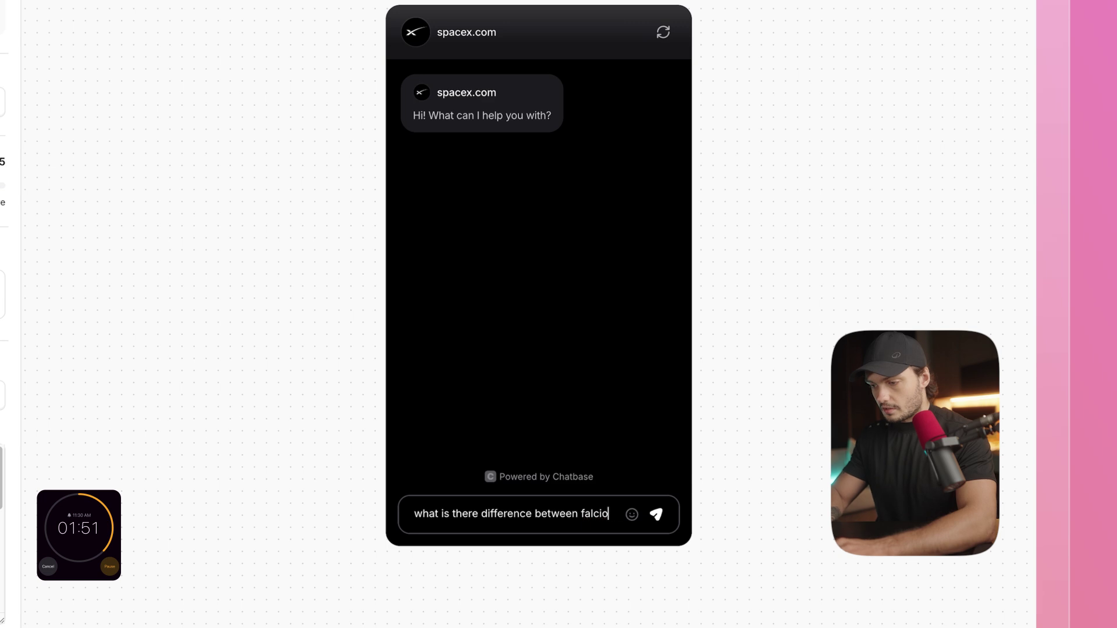
{"action": "type", "text": "n falcon 9 and falcon heavy"}
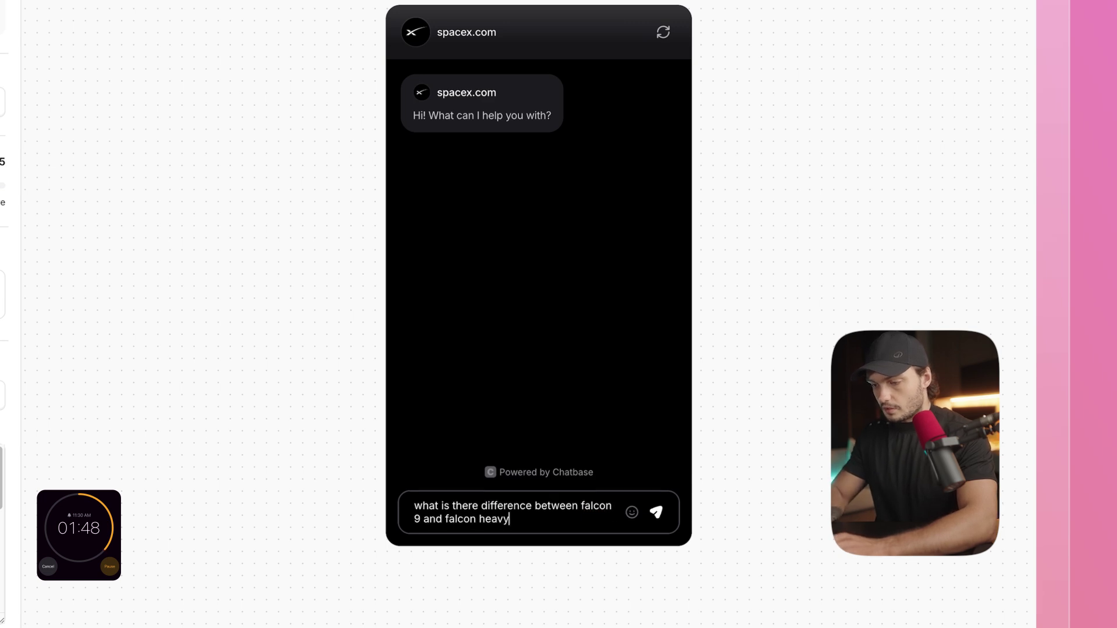
{"action": "key", "text": "Return"}
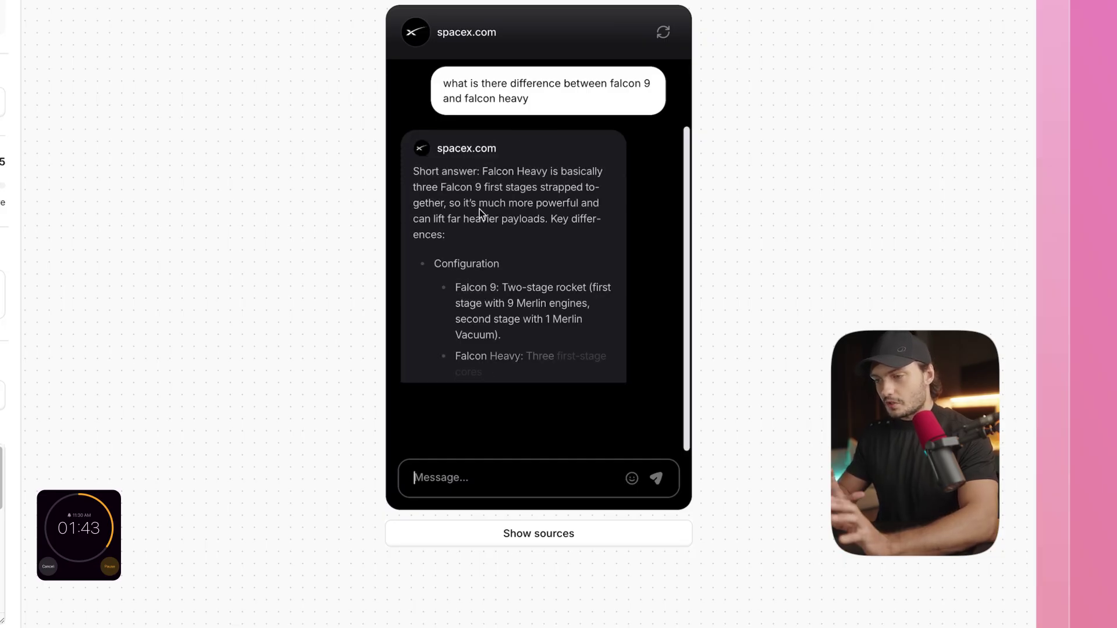
{"action": "scroll", "coordinate": [481, 212], "scroll_direction": "down", "scroll_amount": 5}
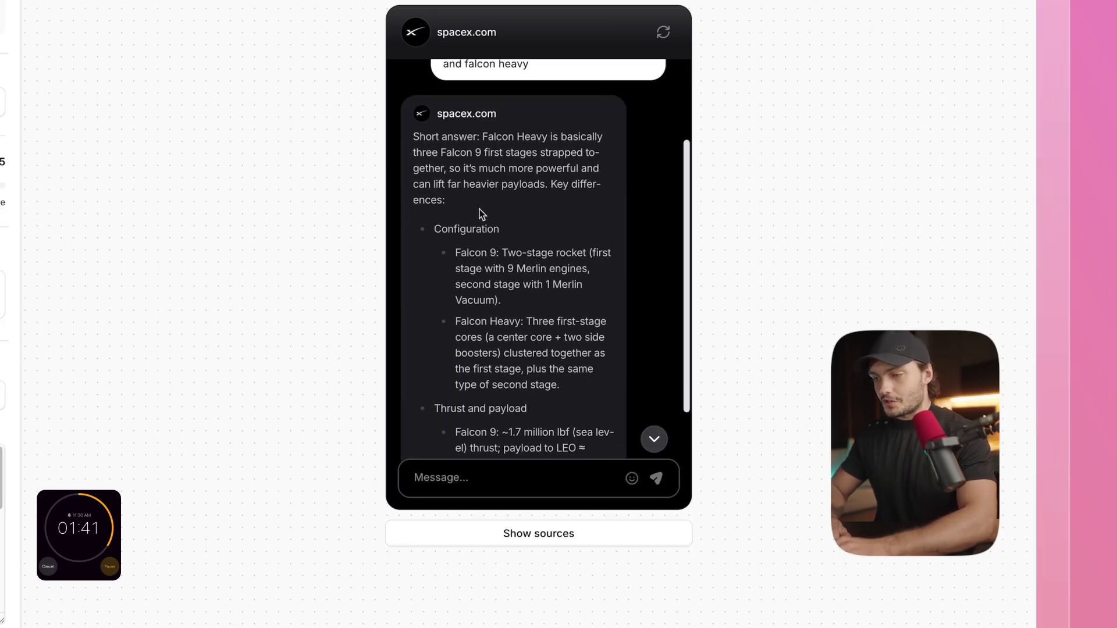
{"action": "scroll", "coordinate": [479, 210], "scroll_direction": "up", "scroll_amount": 2}
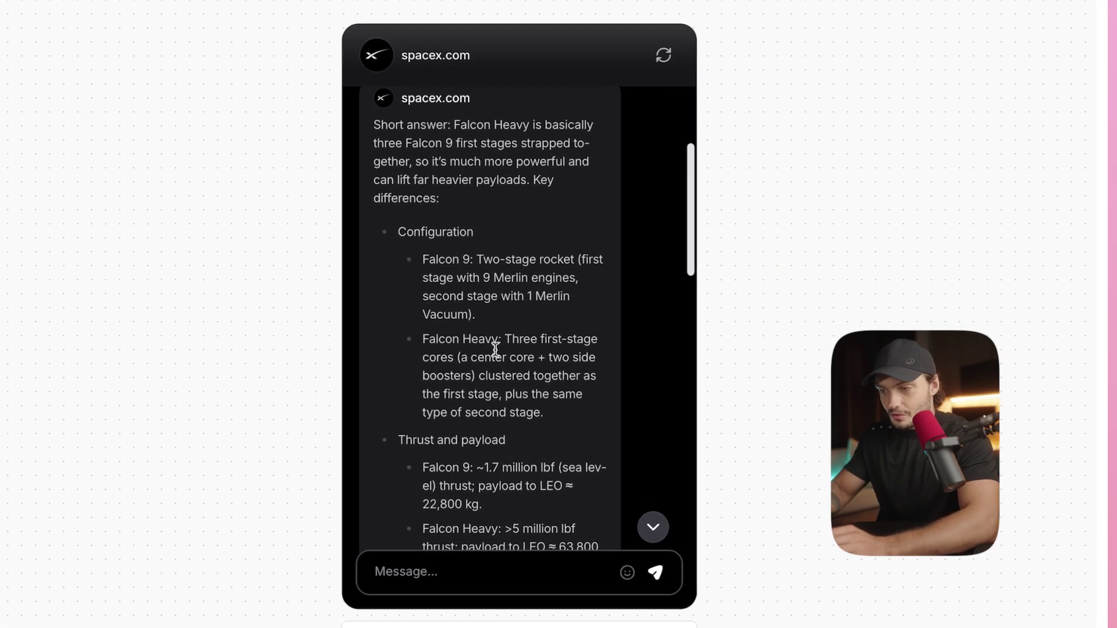
{"action": "scroll", "coordinate": [495, 348], "scroll_direction": "up", "scroll_amount": 3}
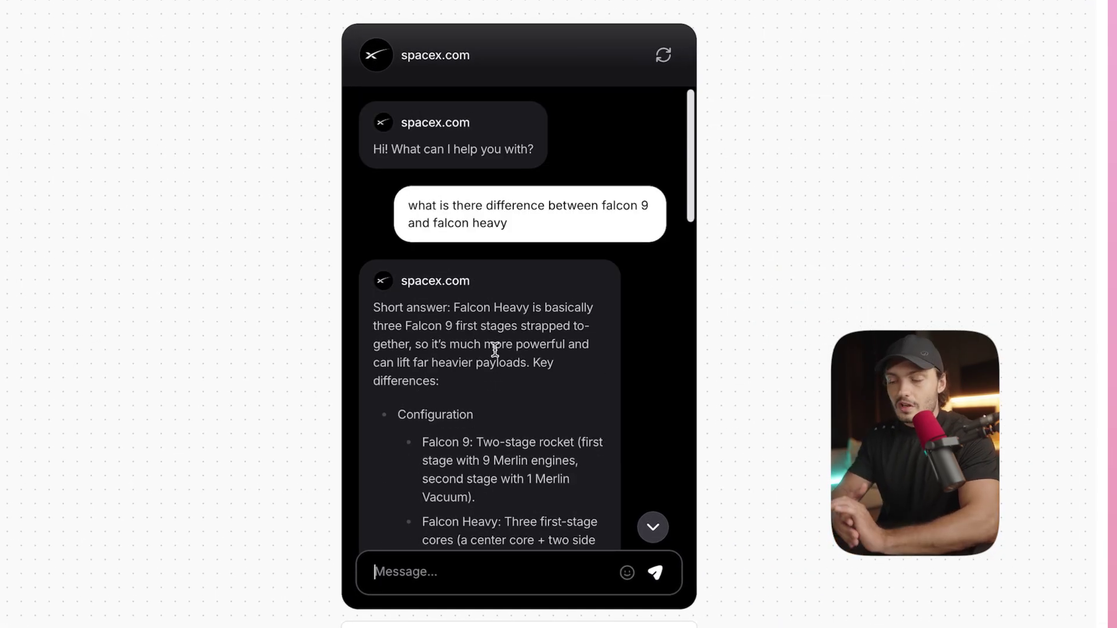
{"action": "scroll", "coordinate": [495, 349], "scroll_direction": "down", "scroll_amount": 1}
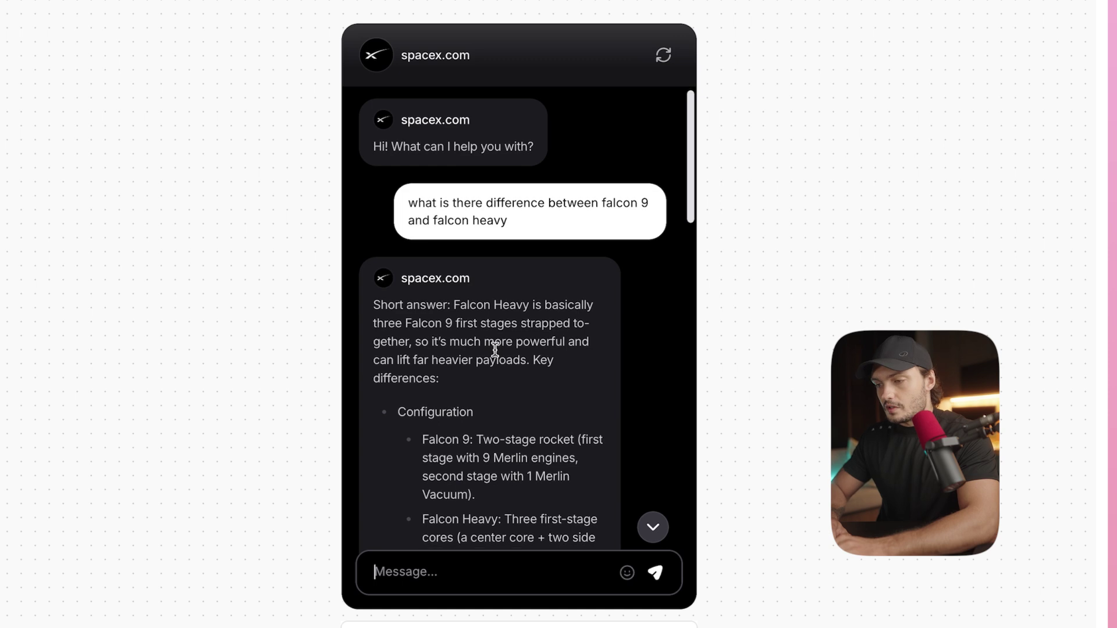
{"action": "scroll", "coordinate": [494, 349], "scroll_direction": "down", "scroll_amount": 3}
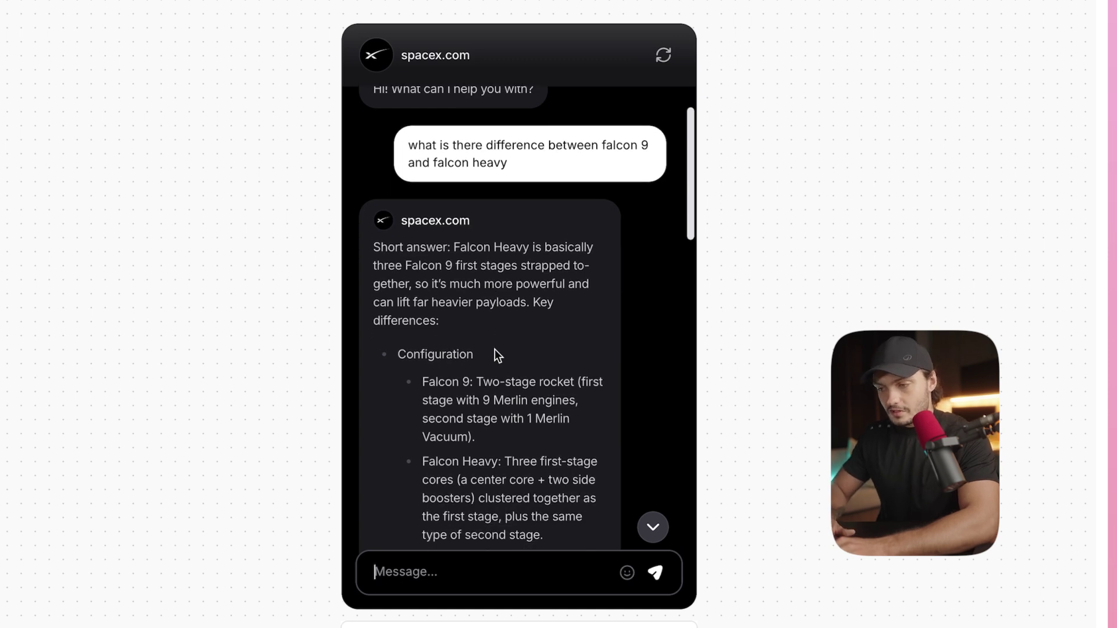
{"action": "scroll", "coordinate": [526, 180], "scroll_direction": "down", "scroll_amount": 2}
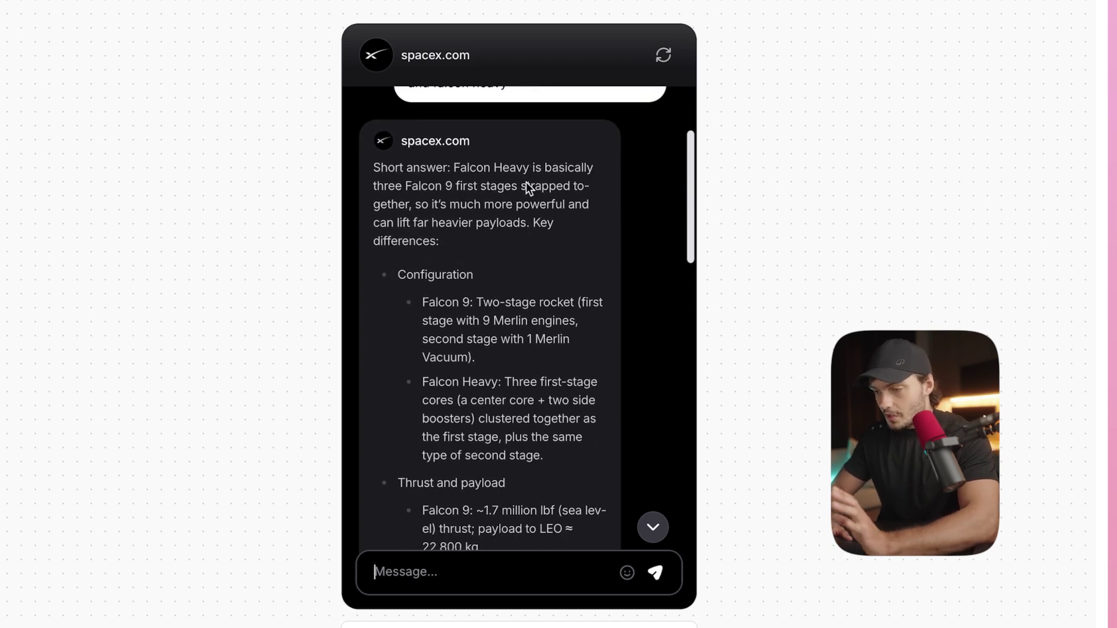
{"action": "scroll", "coordinate": [462, 278], "scroll_direction": "down", "scroll_amount": 5}
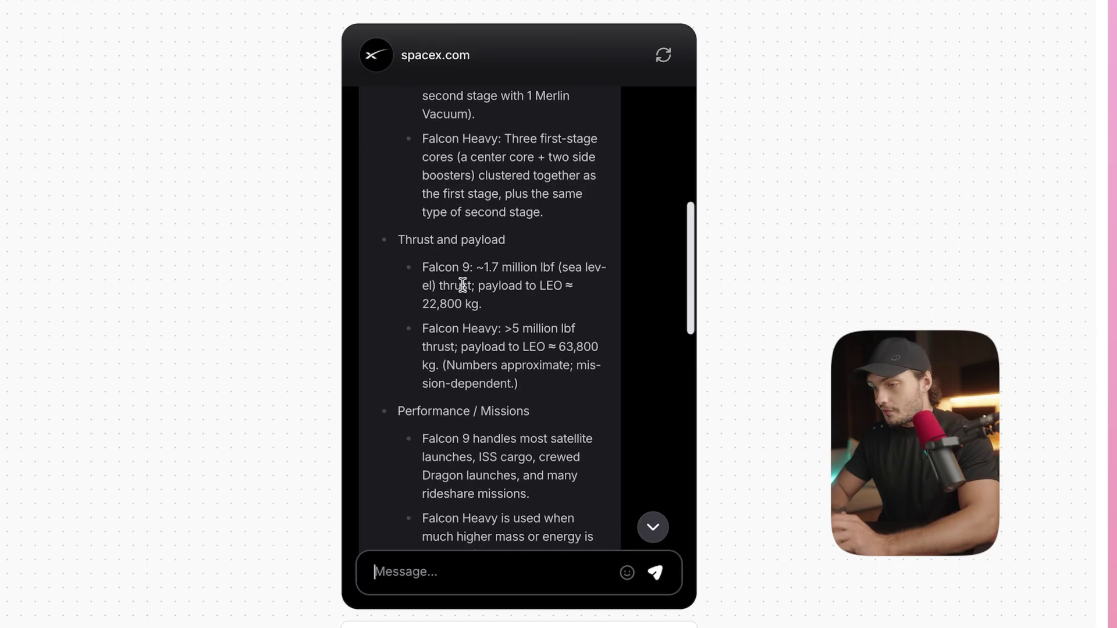
{"action": "scroll", "coordinate": [476, 270], "scroll_direction": "down", "scroll_amount": 10}
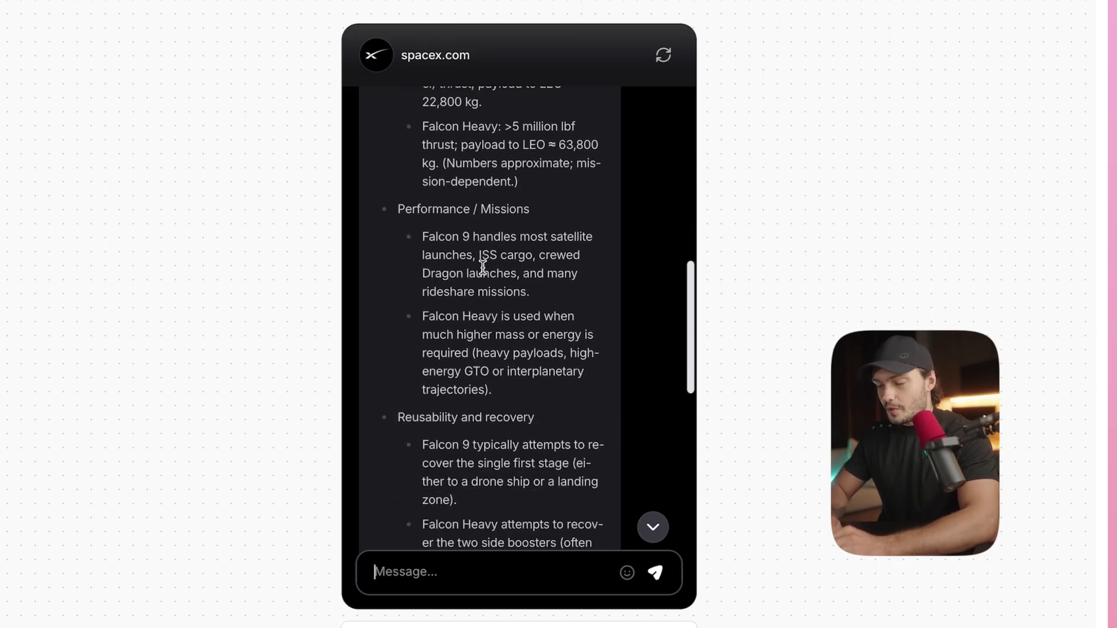
{"action": "scroll", "coordinate": [483, 266], "scroll_direction": "down", "scroll_amount": 4}
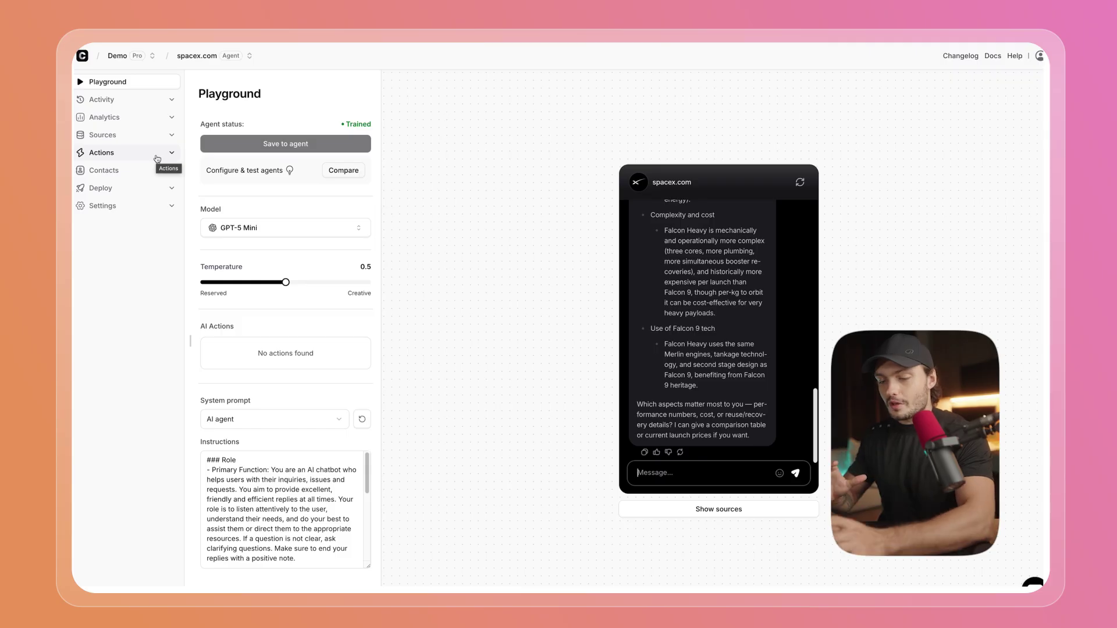
Go to Integrations under the Actions section of the sidebar
{"action": "left_click", "coordinate": [158, 154]}
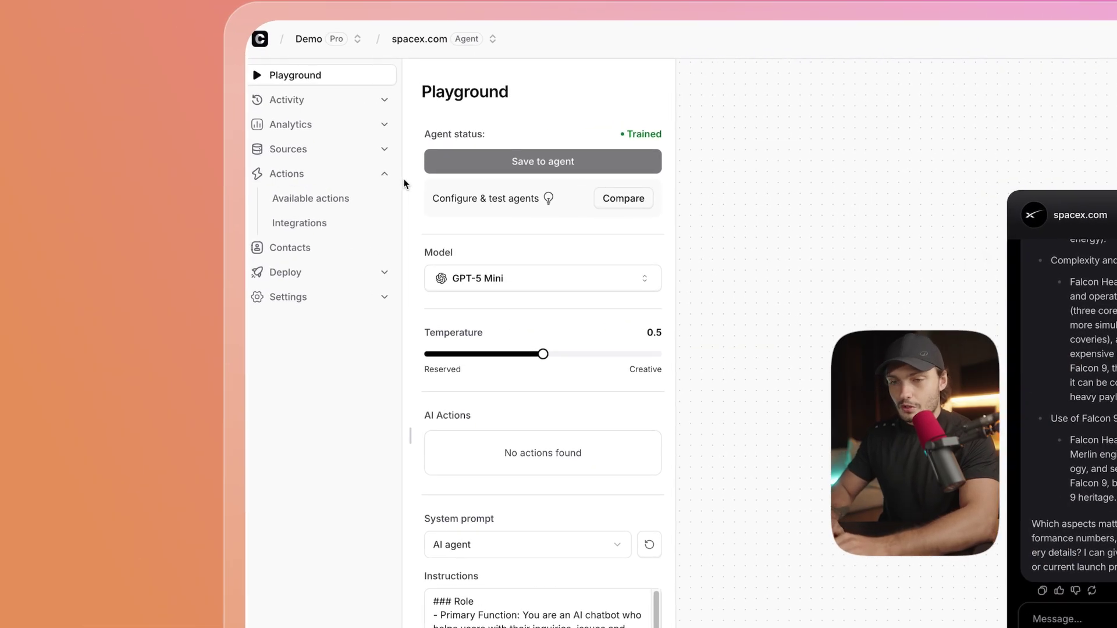
{"action": "left_click", "coordinate": [325, 227]}
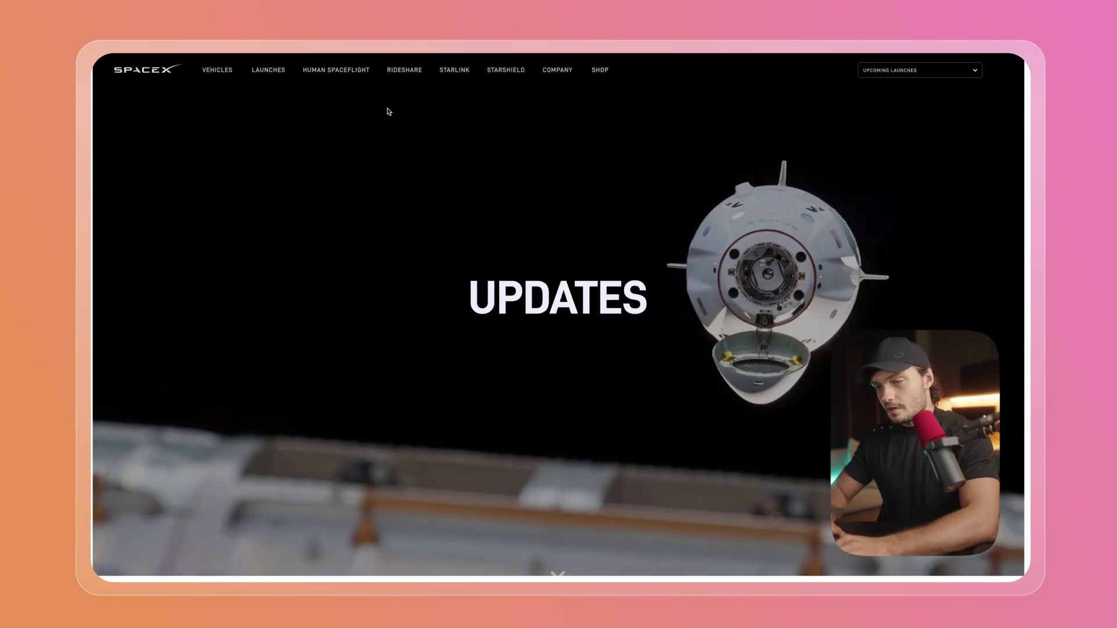
Go to the Starlink page from the SpaceX top navigation
{"action": "left_click", "coordinate": [449, 71]}
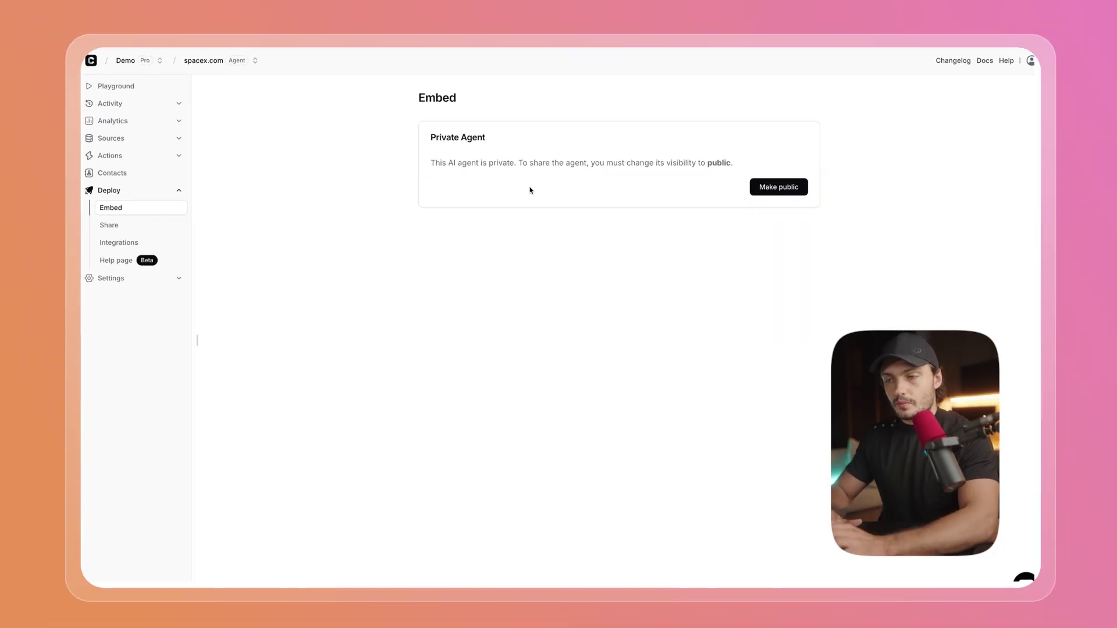
Make the agent public and select all of the chat-bubble embed code
{"action": "left_click", "coordinate": [800, 189]}
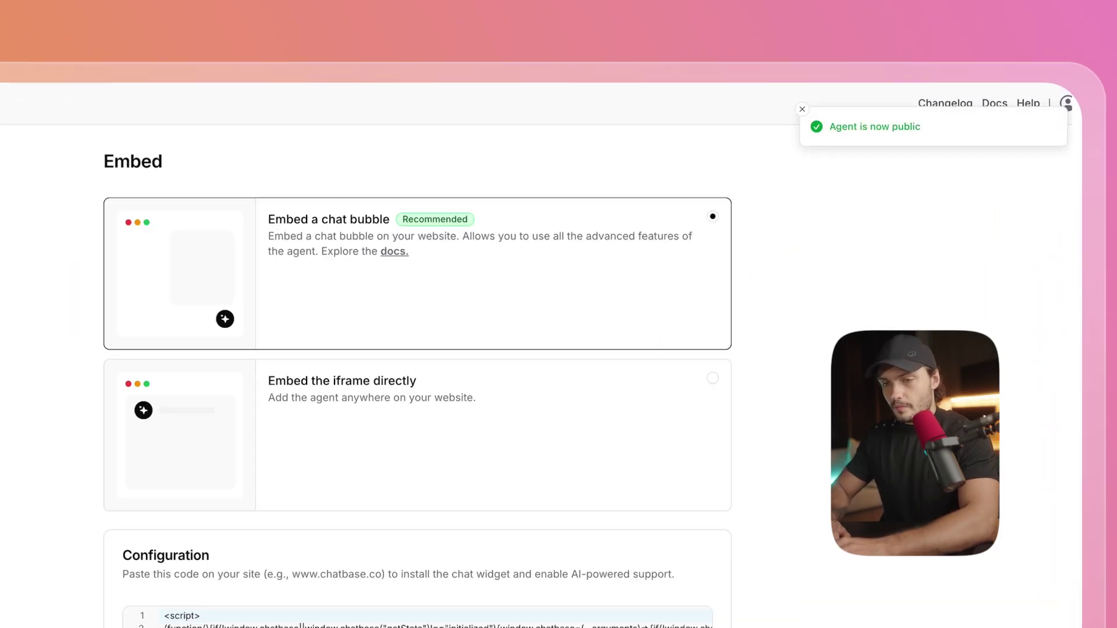
{"action": "scroll", "coordinate": [489, 383], "scroll_direction": "down", "scroll_amount": 1}
{"action": "scroll", "coordinate": [333, 364], "scroll_direction": "down", "scroll_amount": 1}
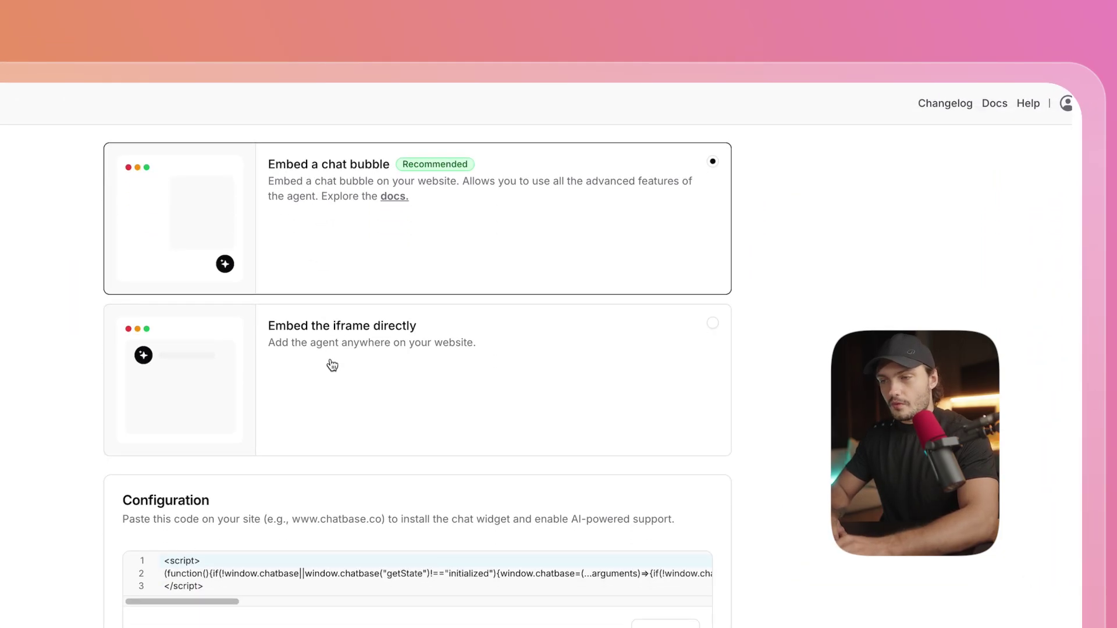
{"action": "scroll", "coordinate": [526, 399], "scroll_direction": "up", "scroll_amount": 1}
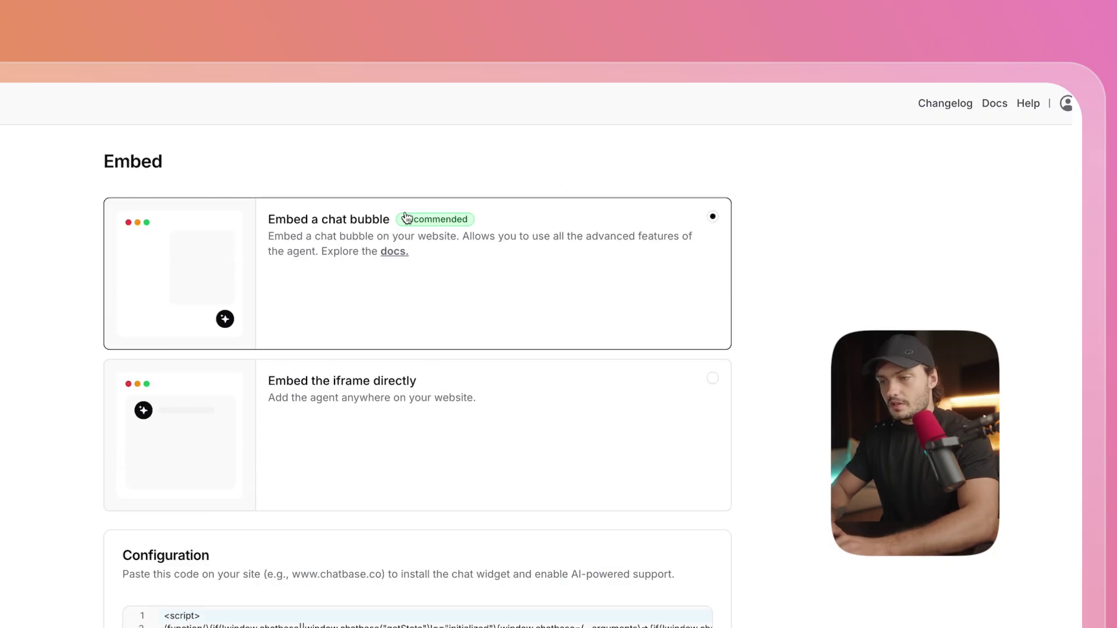
{"action": "scroll", "coordinate": [386, 244], "scroll_direction": "down", "scroll_amount": 4}
{"action": "left_click", "coordinate": [214, 386]}
{"action": "key", "text": "ctrl+a"}
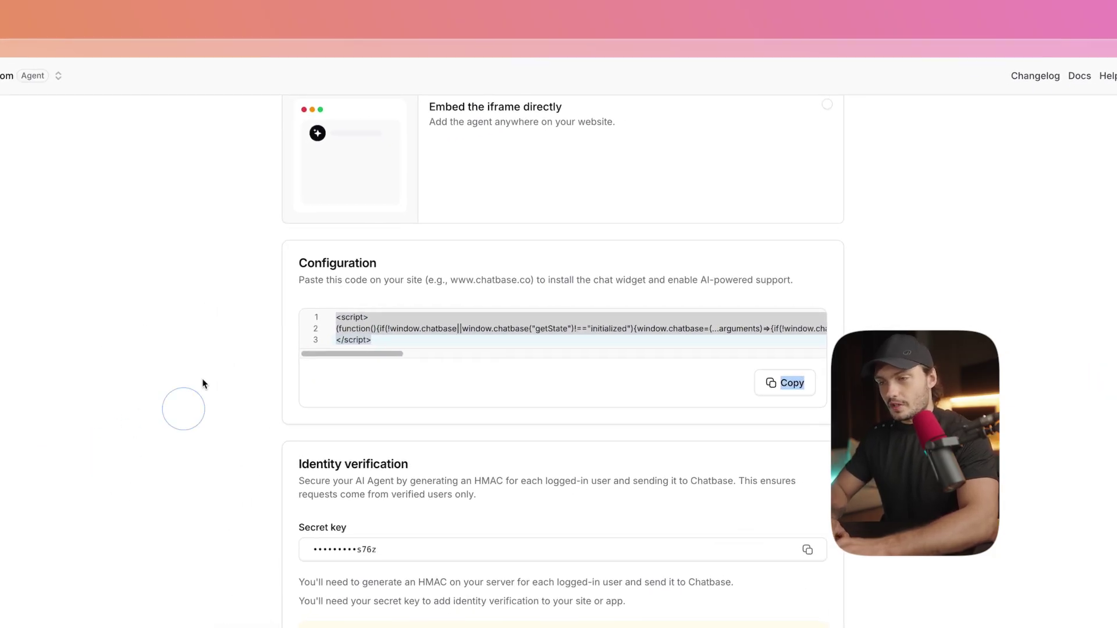
Switch to 'Embed the iframe directly' and select all of the iframe code
{"action": "scroll", "coordinate": [202, 382], "scroll_direction": "up", "scroll_amount": 3}
{"action": "left_click", "coordinate": [629, 238]}
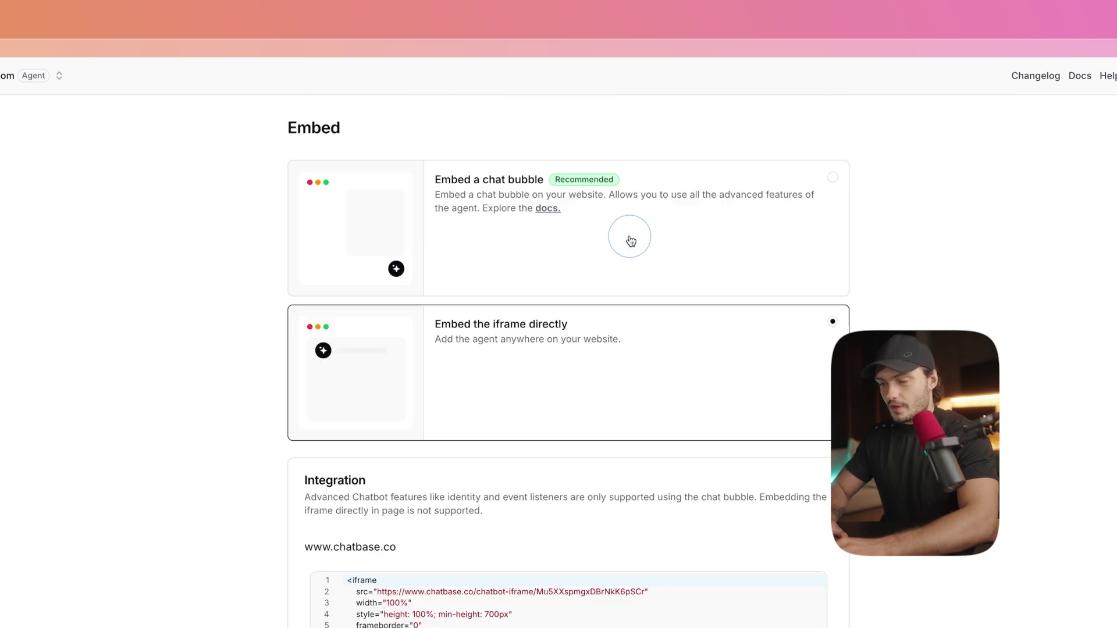
{"action": "left_click", "coordinate": [402, 577]}
{"action": "key", "text": "ctrl+a"}
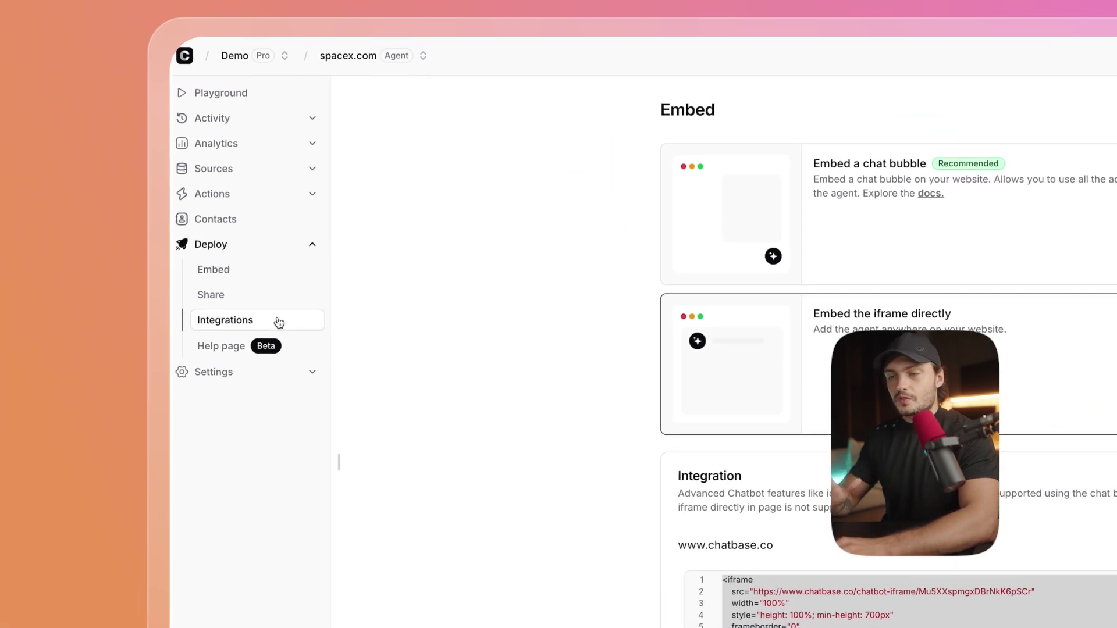
Go to Integrations under Deploy in the sidebar
{"action": "left_click", "coordinate": [281, 322]}
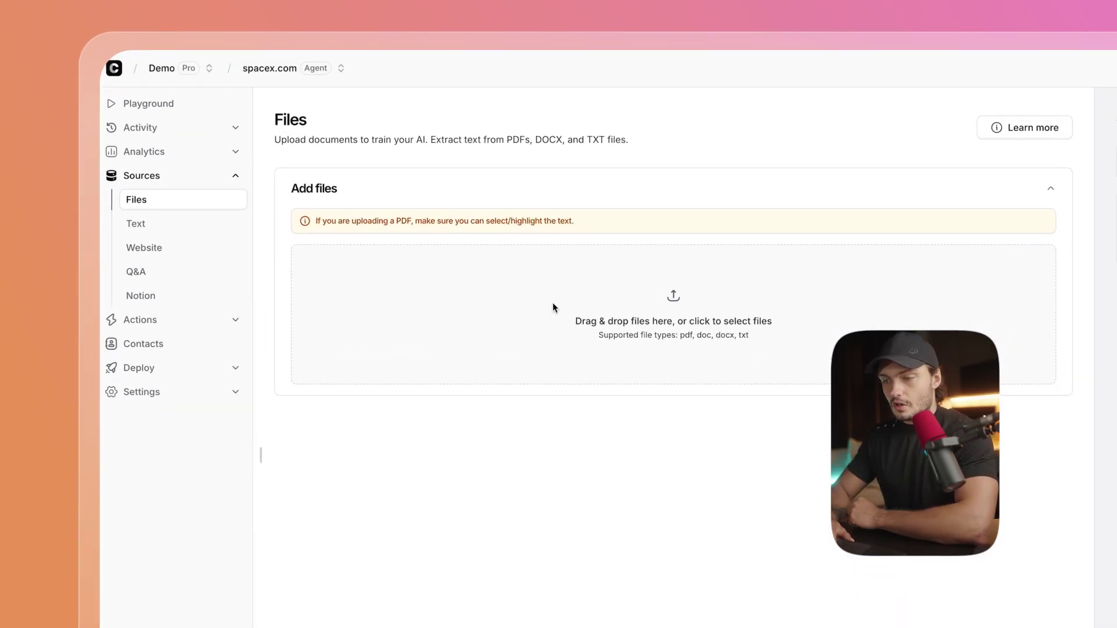
Browse the Text and Q&A source forms, then open the Notion import page
{"action": "left_click", "coordinate": [135, 223]}
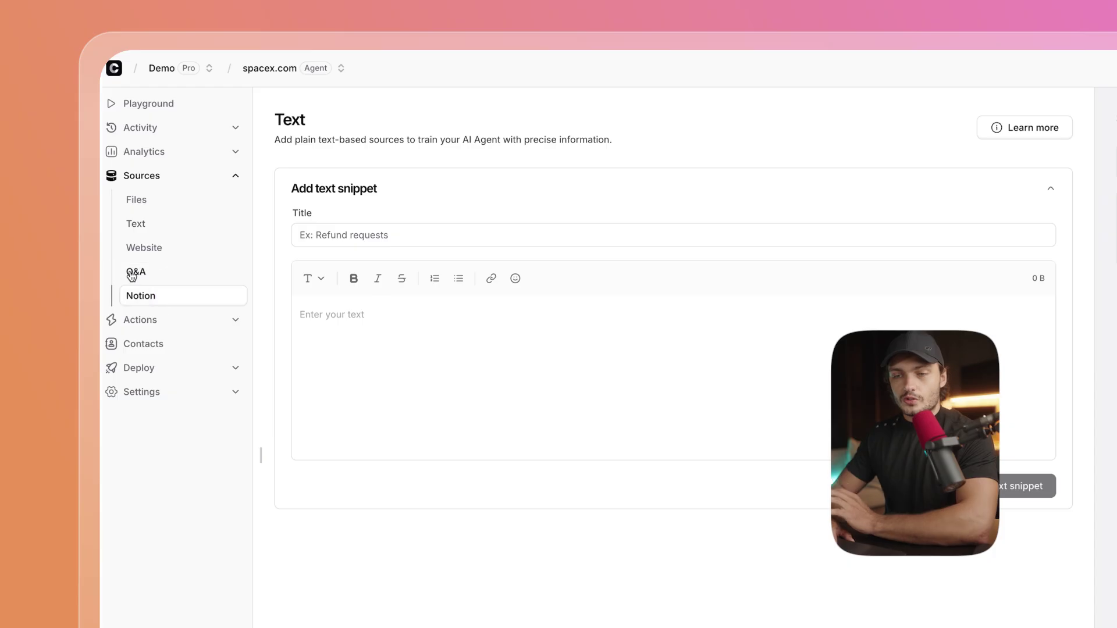
{"action": "left_click", "coordinate": [133, 272]}
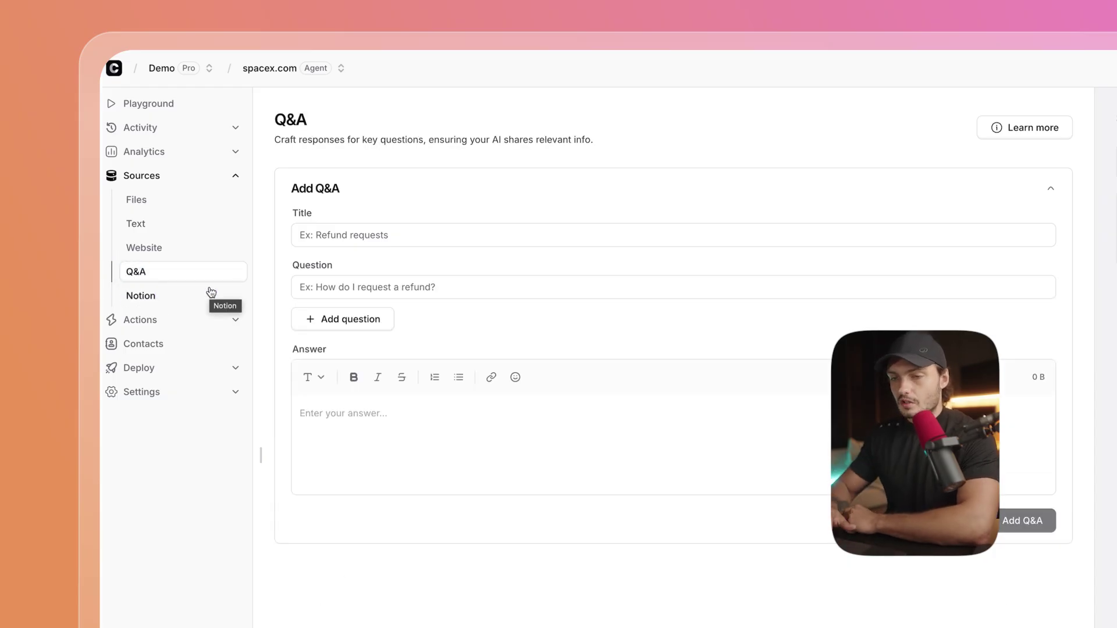
{"action": "left_click", "coordinate": [175, 306]}
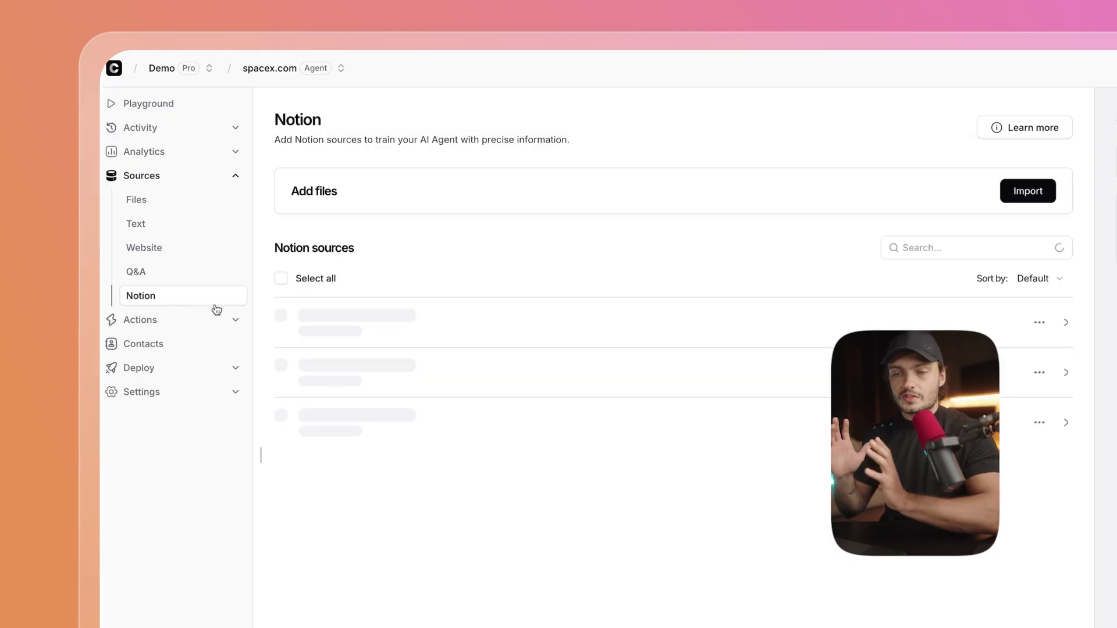